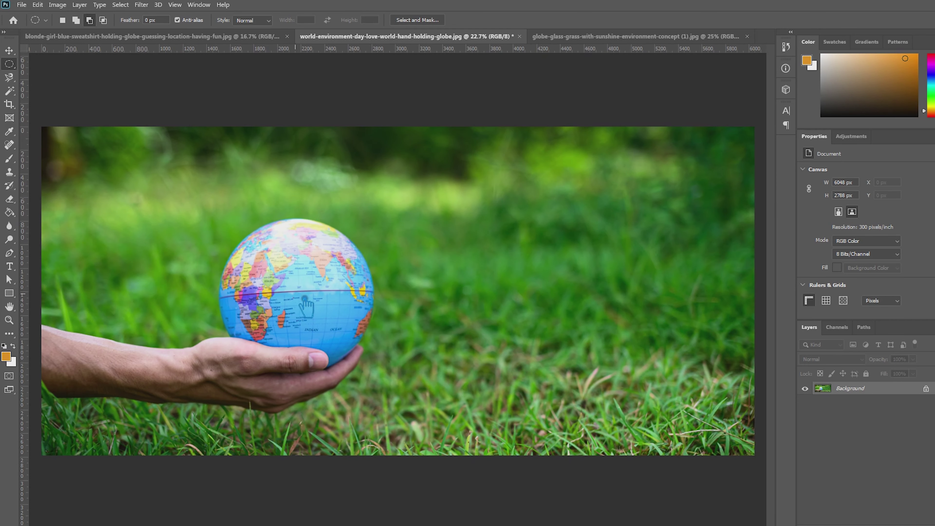
Draw a circular marquee around the globe and copy it onto a new Layer 1
{"action": "left_click_drag", "start_coordinate": [305, 299], "coordinate": [411, 373]}
{"action": "key", "text": "ctrl+j"}
Scale the Layer 1 globe copy slightly larger, to 1334 px wide
{"action": "left_click", "coordinate": [827, 390], "text": "ctrl"}
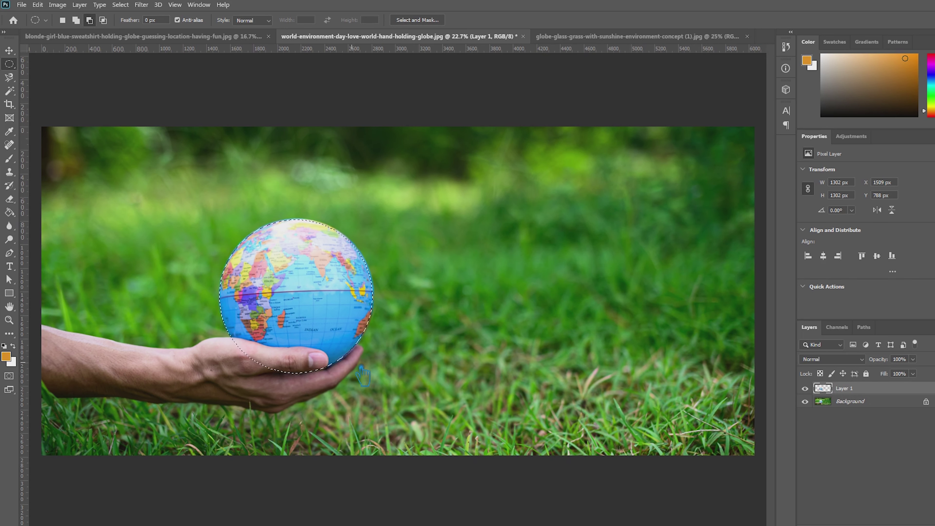
{"action": "key", "text": "ctrl+t"}
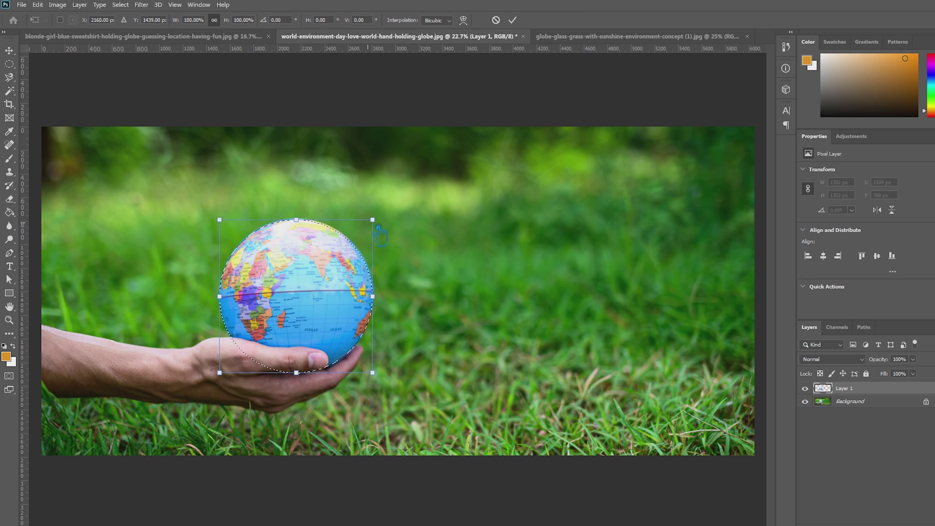
{"action": "scroll", "coordinate": [349, 270], "scroll_direction": "up", "scroll_amount": 3}
{"action": "left_click_drag", "start_coordinate": [407, 185], "coordinate": [411, 183]}
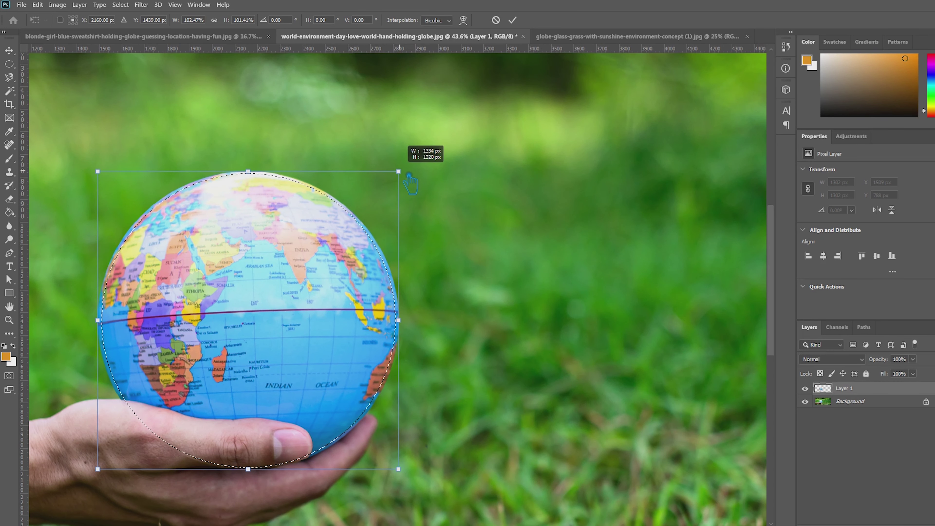
{"action": "left_click", "coordinate": [513, 20]}
{"action": "left_click_drag", "start_coordinate": [495, 361], "coordinate": [471, 361]}
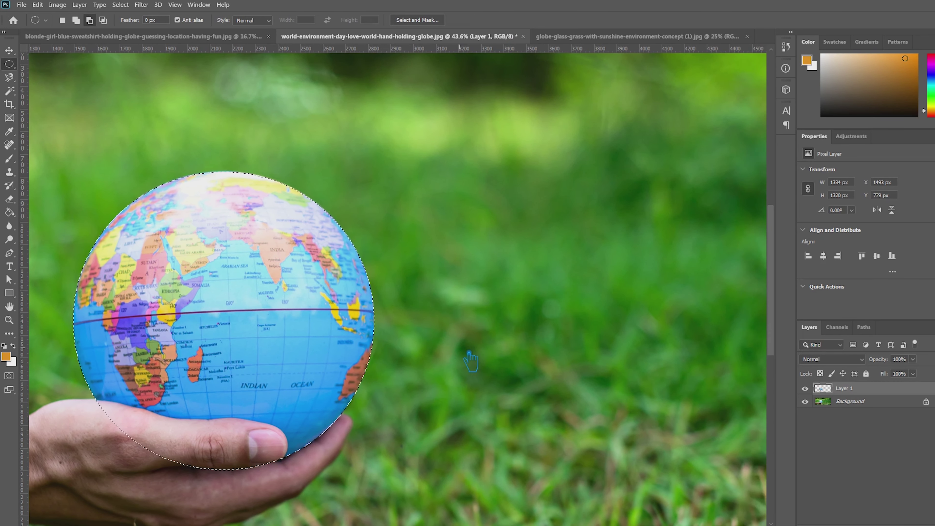
{"action": "scroll", "coordinate": [471, 361], "scroll_direction": "down", "scroll_amount": 5}
Toggle Layer 1's visibility to compare the enlarged globe with the original
{"action": "left_click", "coordinate": [805, 388]}
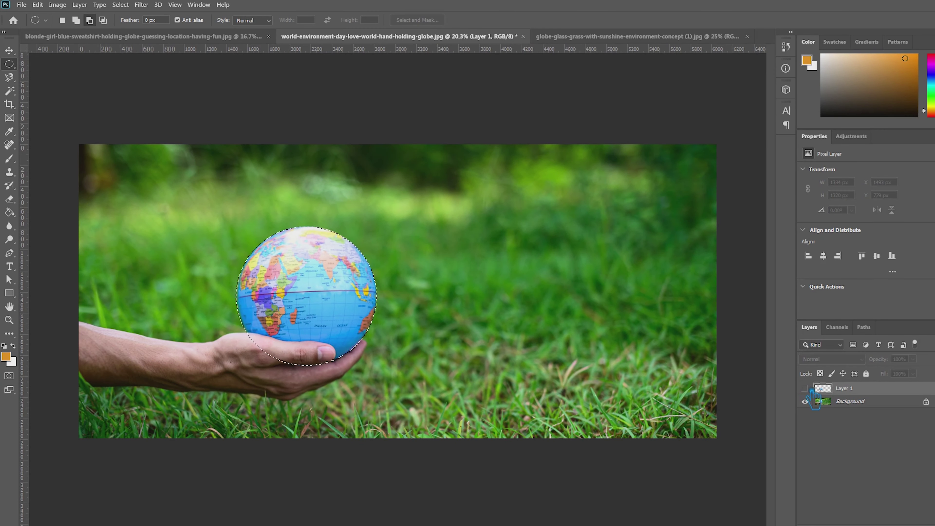
{"action": "scroll", "coordinate": [306, 342], "scroll_direction": "up", "scroll_amount": 1}
{"action": "scroll", "coordinate": [306, 342], "scroll_direction": "up", "scroll_amount": 4}
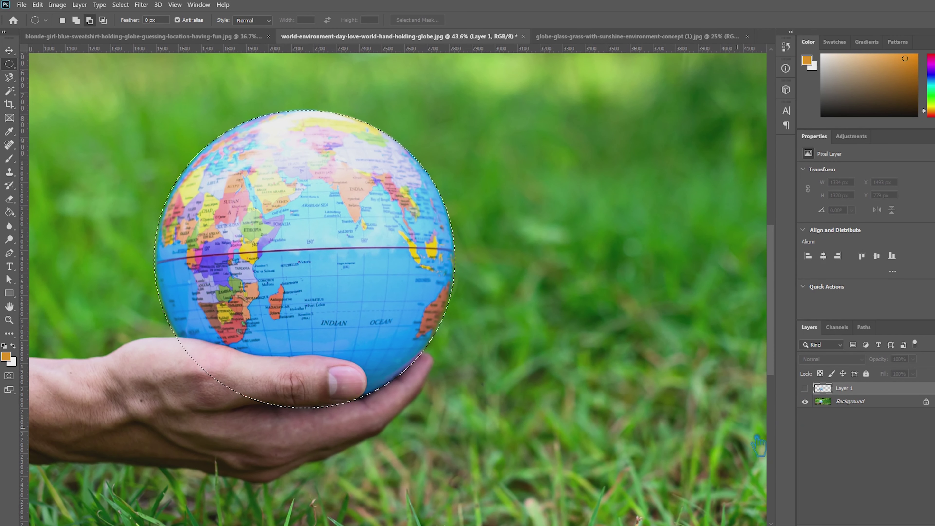
{"action": "left_click", "coordinate": [805, 388]}
{"action": "left_click", "coordinate": [854, 401]}
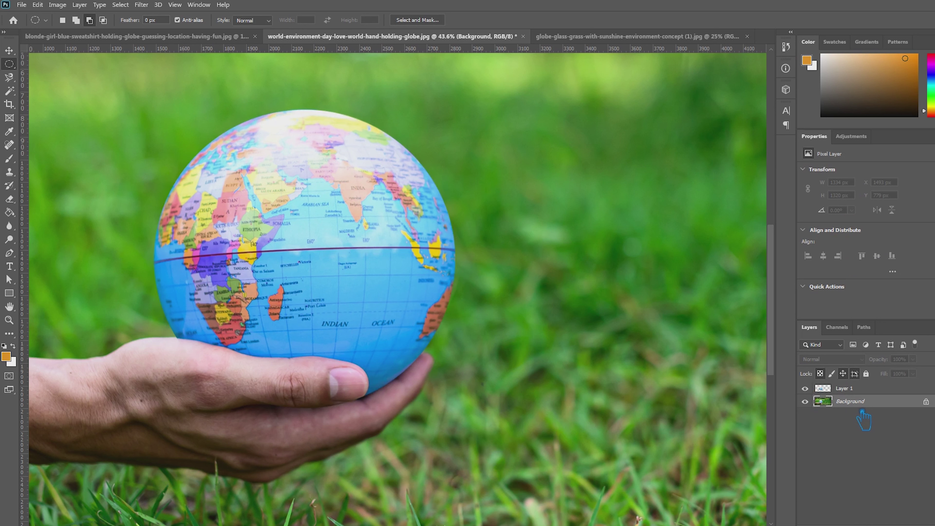
{"action": "left_click", "coordinate": [858, 388]}
Undo a trial shrink so the globe stays at 1334 px, then deselect
{"action": "key", "text": "ctrl+t"}
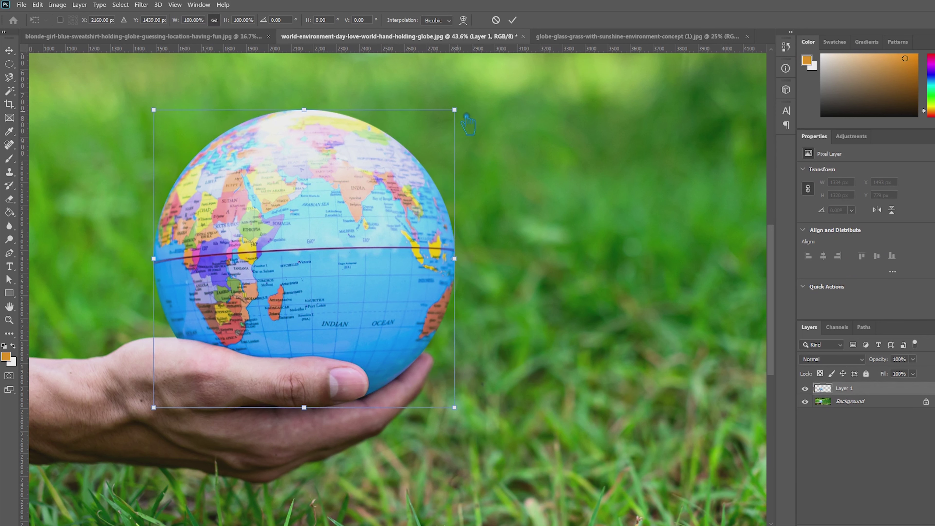
{"action": "left_click_drag", "start_coordinate": [466, 116], "coordinate": [463, 118]}
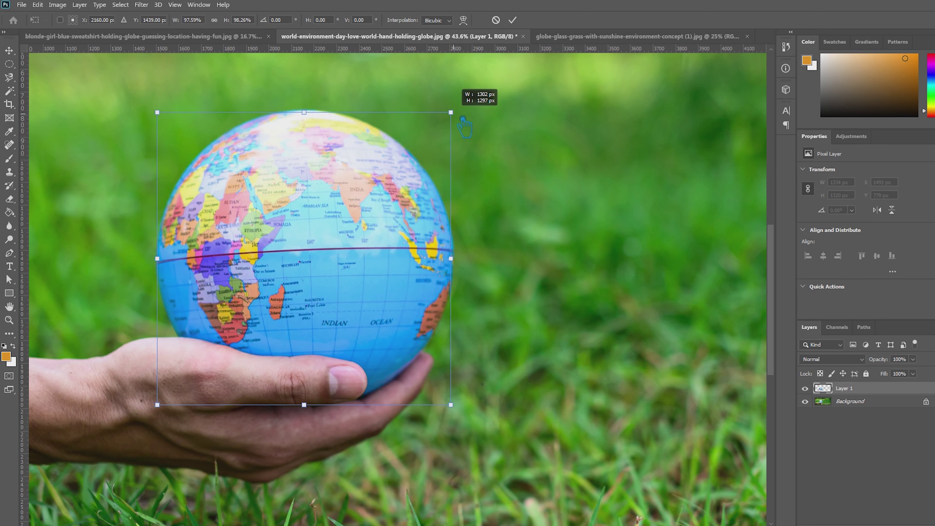
{"action": "left_click", "coordinate": [513, 20]}
{"action": "key", "text": "ctrl+d"}
{"action": "key", "text": "ctrl+z"}
{"action": "key", "text": "ctrl+z"}
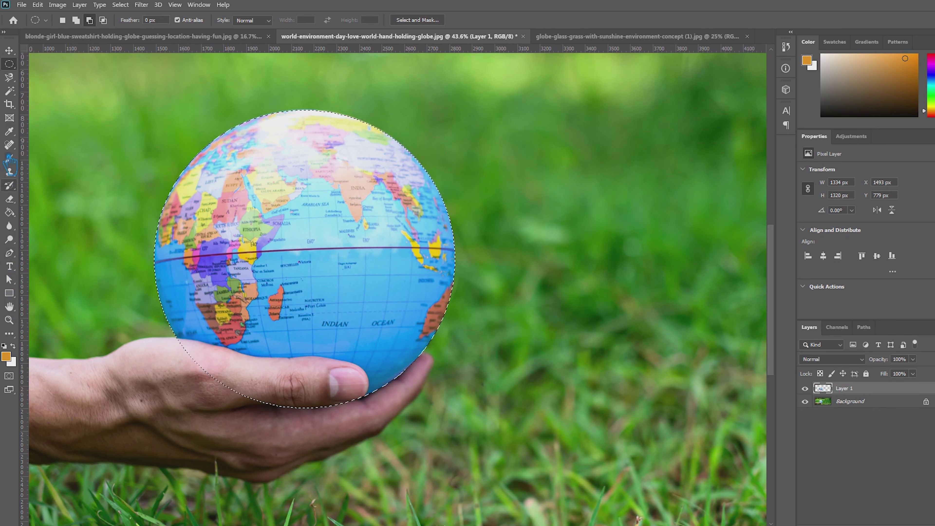
{"action": "key", "text": "ctrl+d"}
{"action": "left_click", "coordinate": [10, 51]}
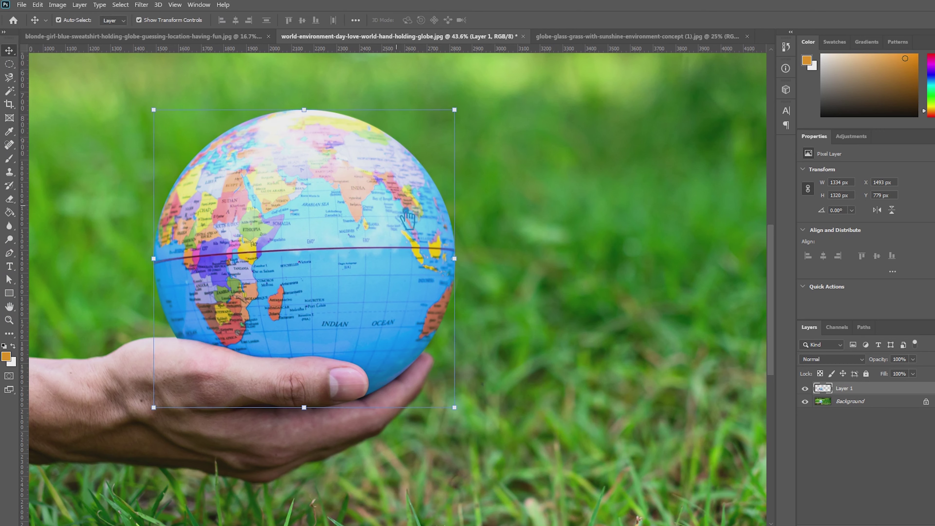
Save as world-environment-day-love-world-hand-holding-globe.psd on the Desktop with maximum compatibility
{"action": "key", "text": "ctrl+s"}
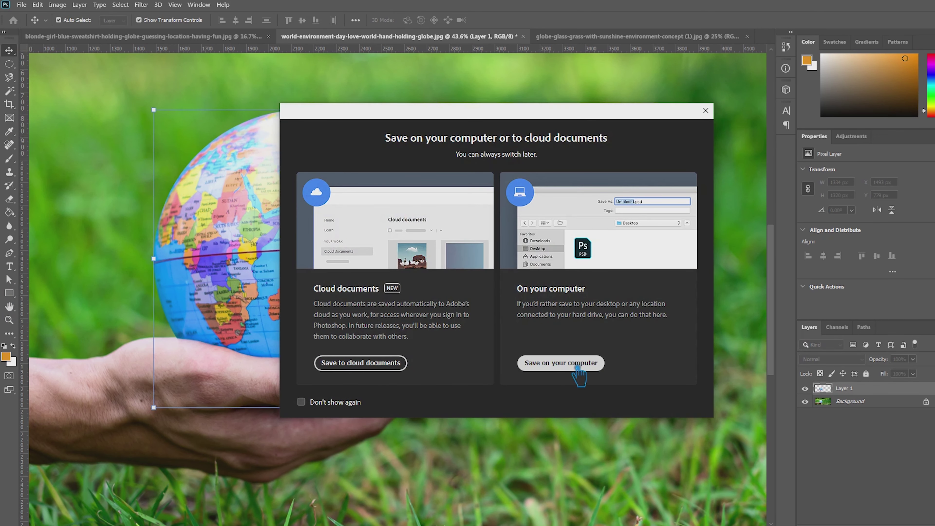
{"action": "left_click", "coordinate": [571, 368]}
{"action": "left_click", "coordinate": [41, 87]}
{"action": "left_click", "coordinate": [409, 321]}
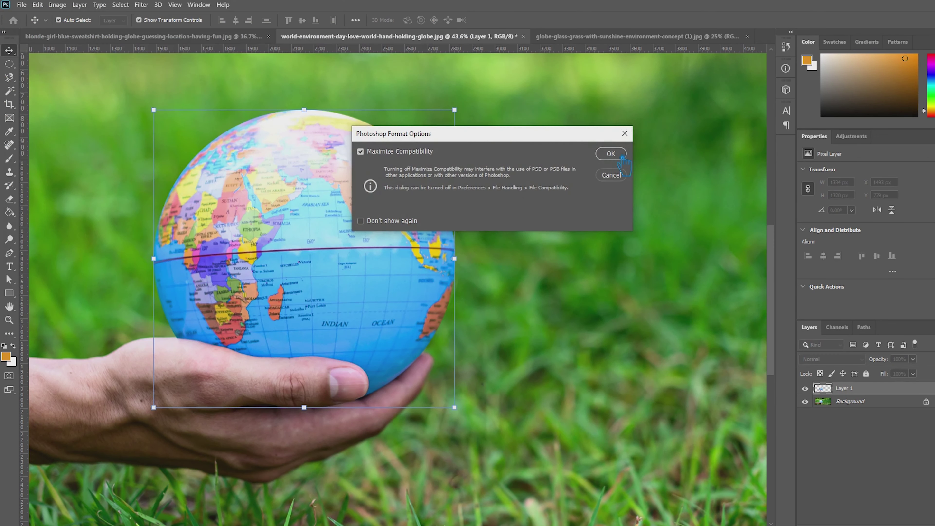
{"action": "left_click", "coordinate": [611, 152]}
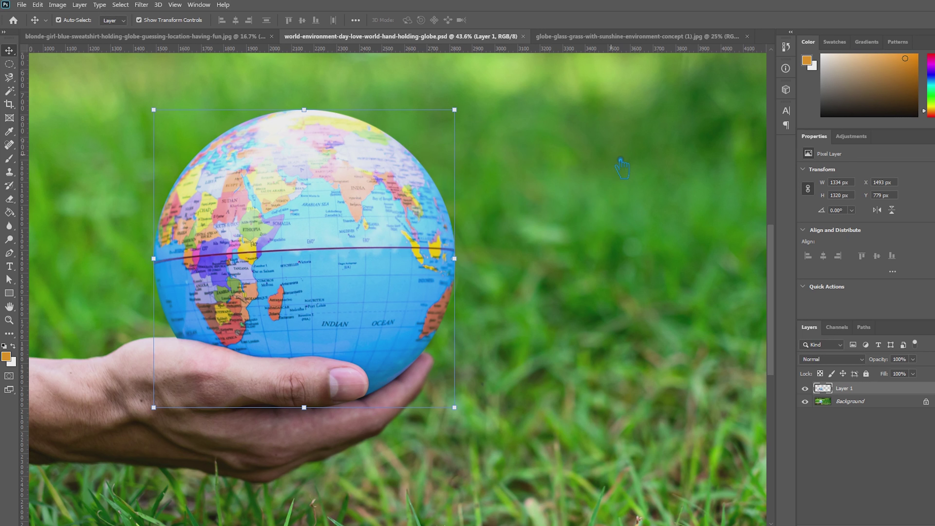
{"action": "left_click", "coordinate": [529, 222]}
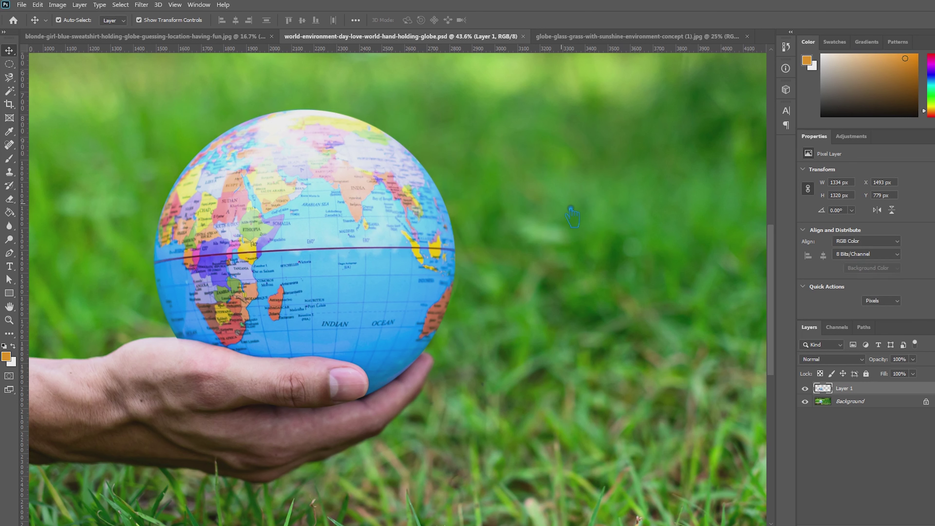
{"action": "left_click", "coordinate": [9, 254]}
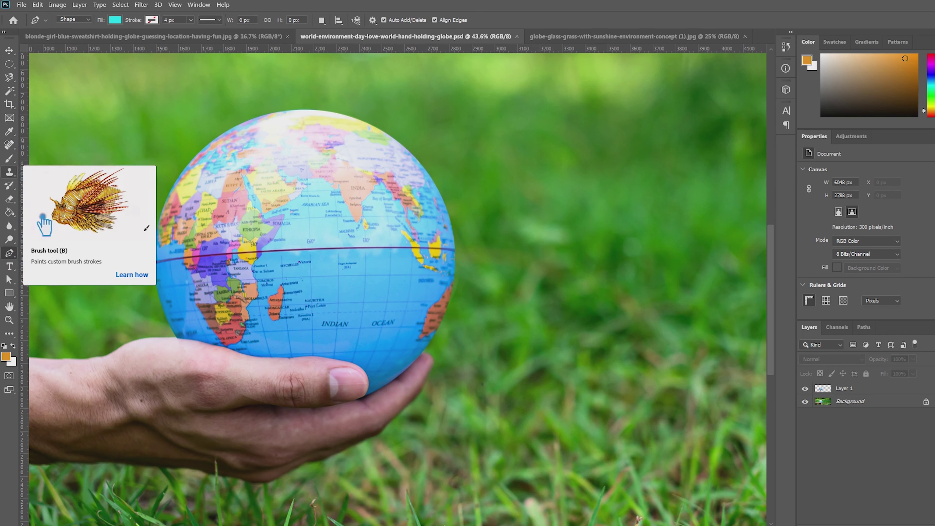
Start a pen path at the thumb with the shape fill set to none
{"action": "scroll", "coordinate": [396, 406], "scroll_direction": "up", "scroll_amount": 2}
{"action": "scroll", "coordinate": [380, 409], "scroll_direction": "up", "scroll_amount": 2}
{"action": "left_click", "coordinate": [346, 404]}
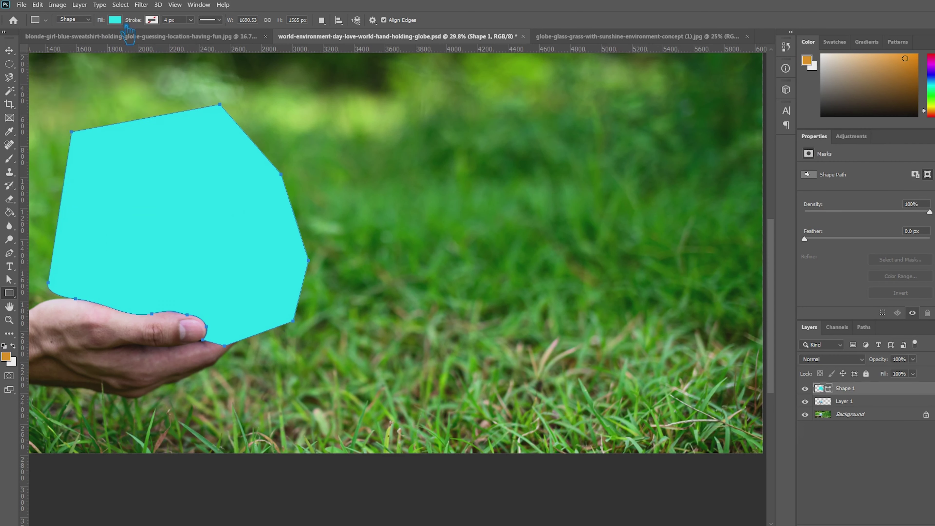
{"action": "left_click", "coordinate": [115, 20]}
{"action": "left_click", "coordinate": [53, 39]}
{"action": "scroll", "coordinate": [457, 318], "scroll_direction": "up", "scroll_amount": 3}
Reshape the path's curves and anchors to follow the thumb over the globe
{"action": "key", "text": "a"}
{"action": "left_click", "coordinate": [273, 313]}
{"action": "scroll", "coordinate": [333, 320], "scroll_direction": "up", "scroll_amount": 3}
{"action": "left_click_drag", "start_coordinate": [333, 321], "coordinate": [494, 330]}
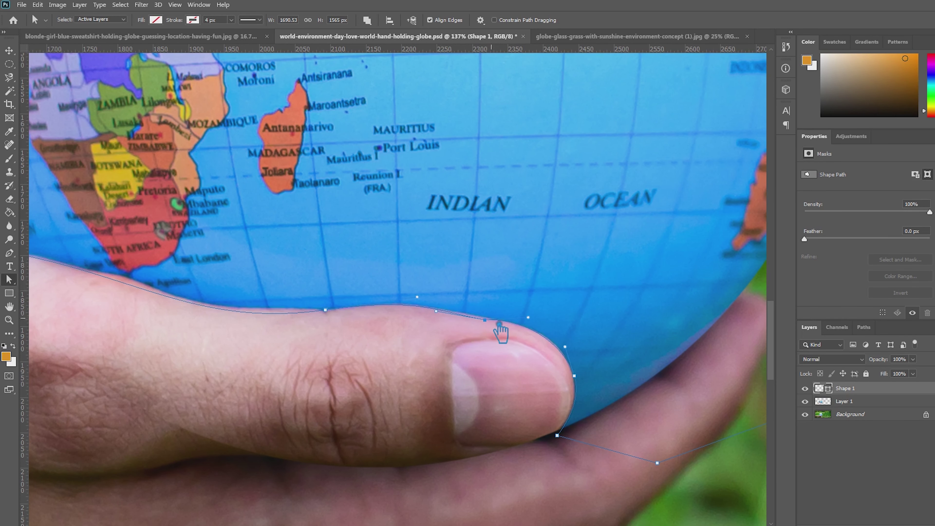
{"action": "left_click_drag", "start_coordinate": [494, 324], "coordinate": [490, 326]}
{"action": "left_click_drag", "start_coordinate": [478, 319], "coordinate": [463, 314]}
{"action": "left_click", "coordinate": [420, 305]}
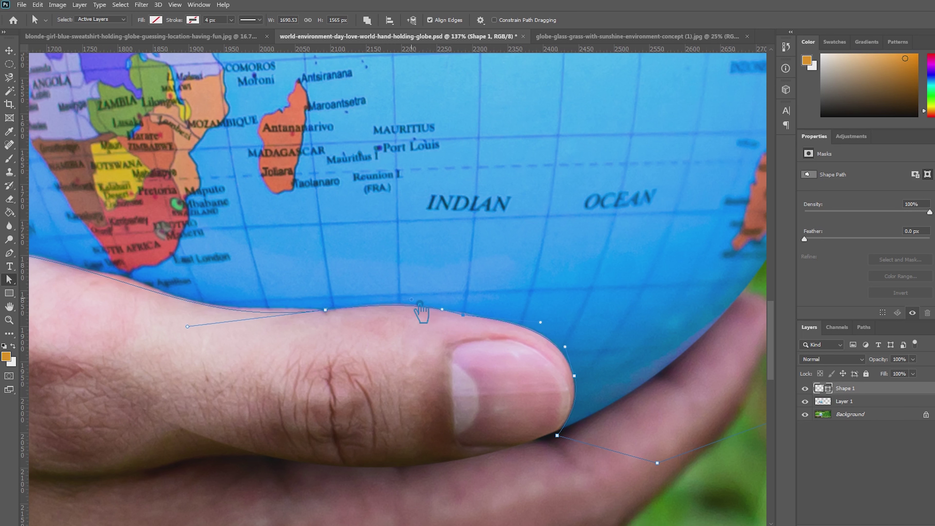
{"action": "left_click_drag", "start_coordinate": [419, 305], "coordinate": [400, 308]}
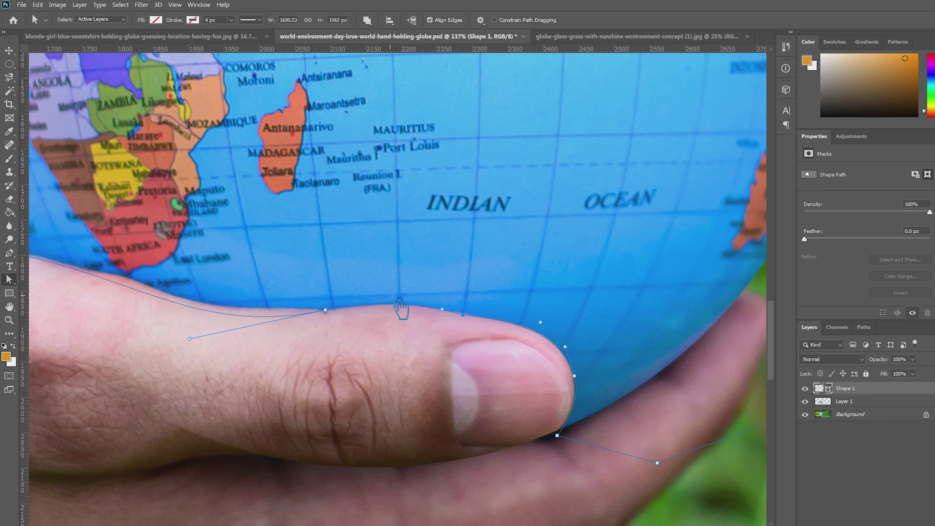
{"action": "left_click", "coordinate": [199, 344]}
{"action": "left_click_drag", "start_coordinate": [219, 329], "coordinate": [176, 312]}
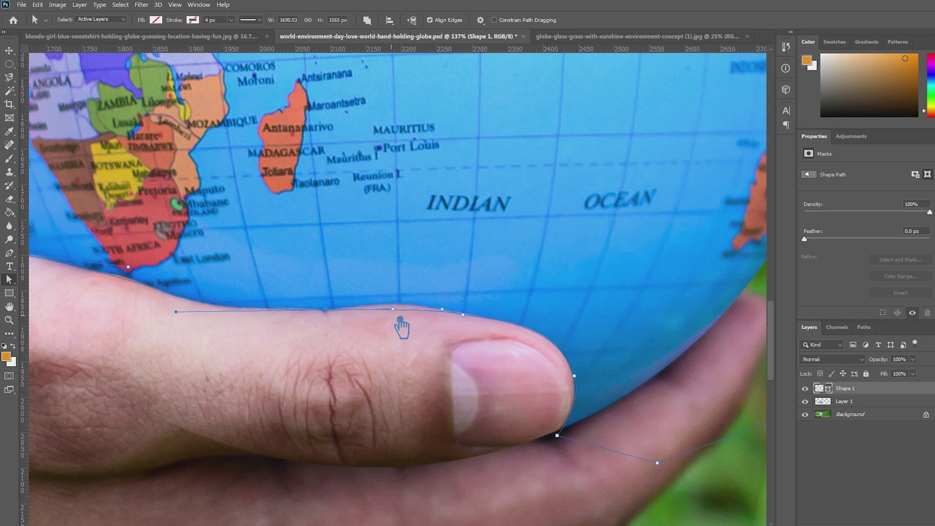
Bend the path segments along the palm so the path hugs the hand's edge
{"action": "left_click_drag", "start_coordinate": [215, 339], "coordinate": [473, 374]}
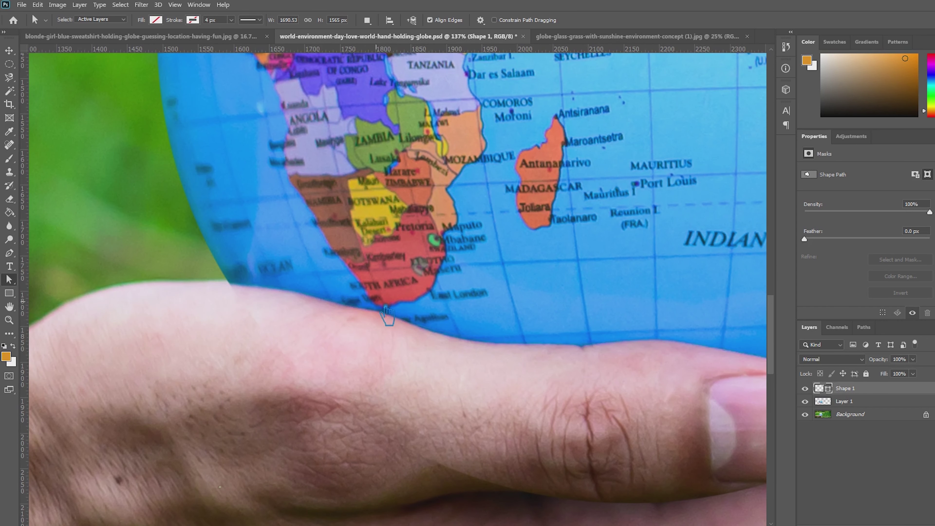
{"action": "left_click", "coordinate": [242, 285]}
{"action": "left_click_drag", "start_coordinate": [403, 309], "coordinate": [390, 323]}
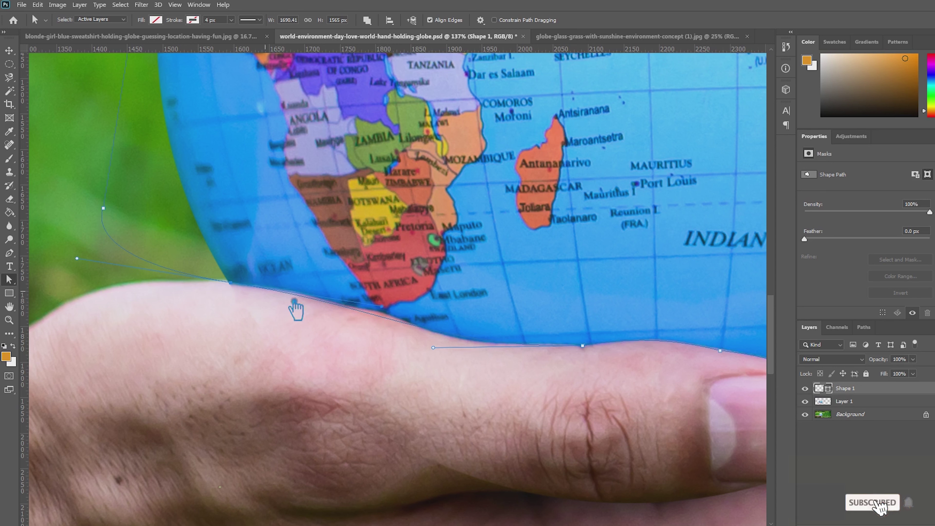
{"action": "left_click", "coordinate": [10, 256]}
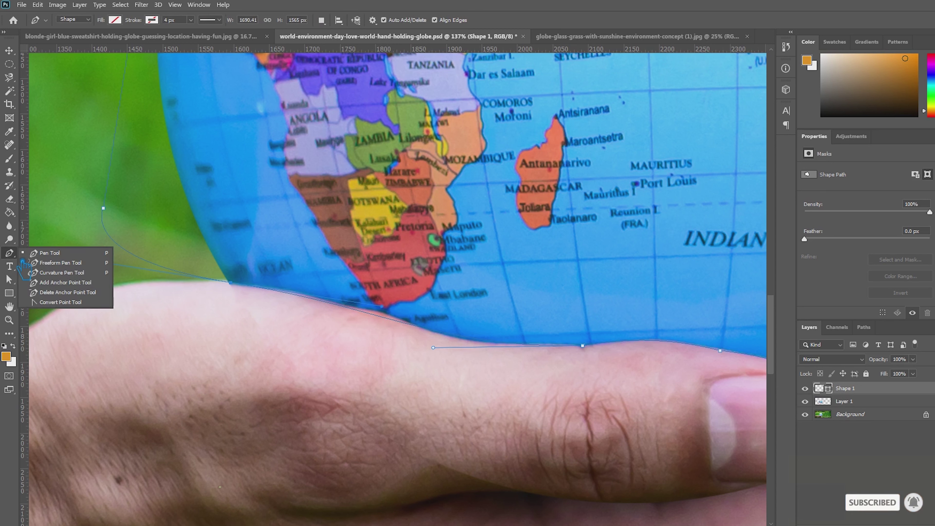
{"action": "key", "text": "a"}
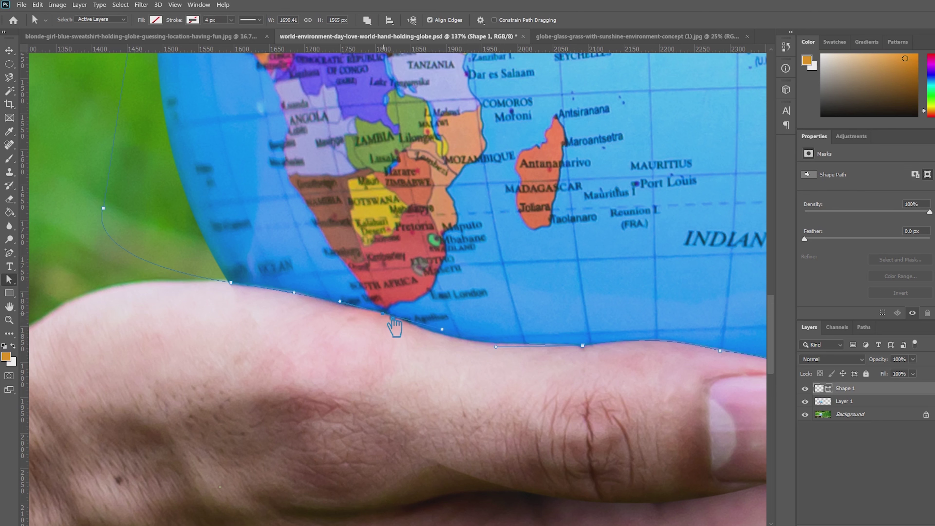
{"action": "left_click_drag", "start_coordinate": [394, 319], "coordinate": [497, 348]}
{"action": "left_click_drag", "start_coordinate": [236, 293], "coordinate": [241, 290]}
{"action": "key", "text": "ctrl+0"}
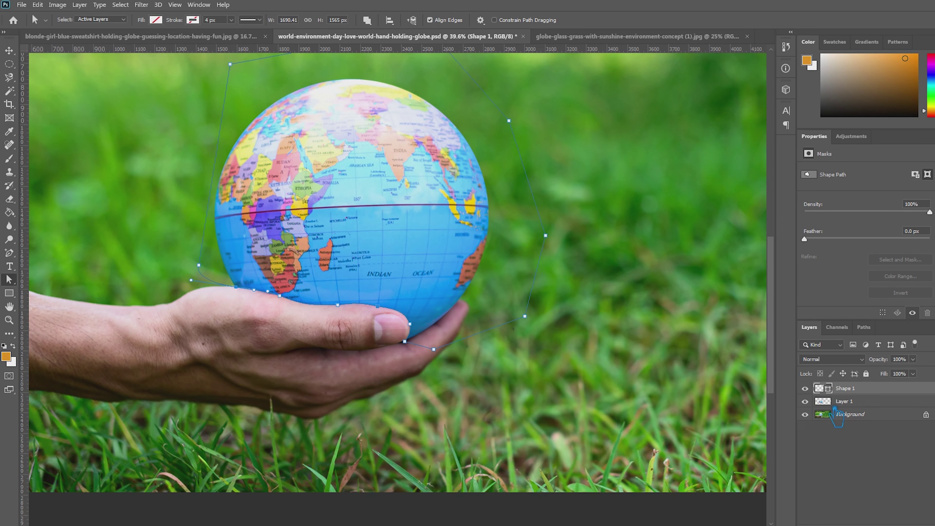
Copy the globe from Layer 1 along the Shape 1 path onto Layer 2; move Shape 1 down
{"action": "left_click", "coordinate": [828, 390], "text": "ctrl"}
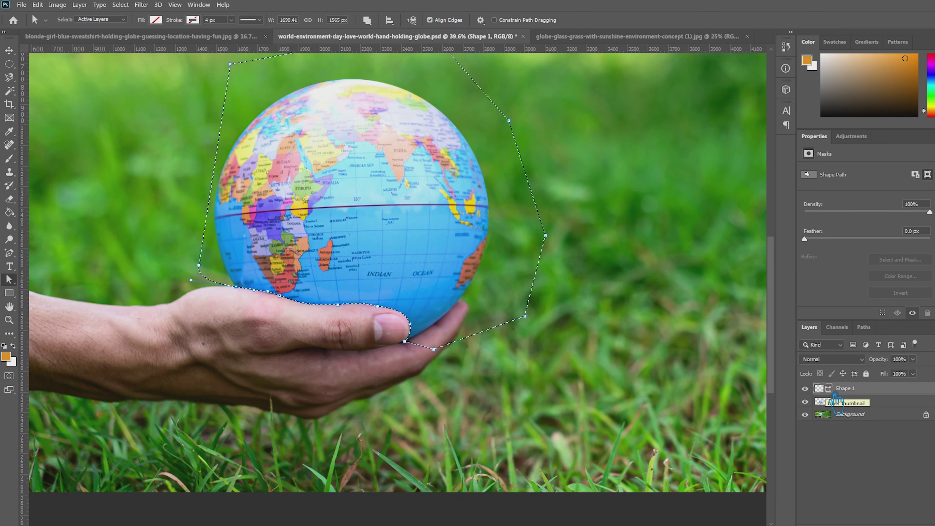
{"action": "left_click", "coordinate": [836, 402]}
{"action": "key", "text": "ctrl+j"}
{"action": "left_click_drag", "start_coordinate": [862, 390], "coordinate": [861, 428]}
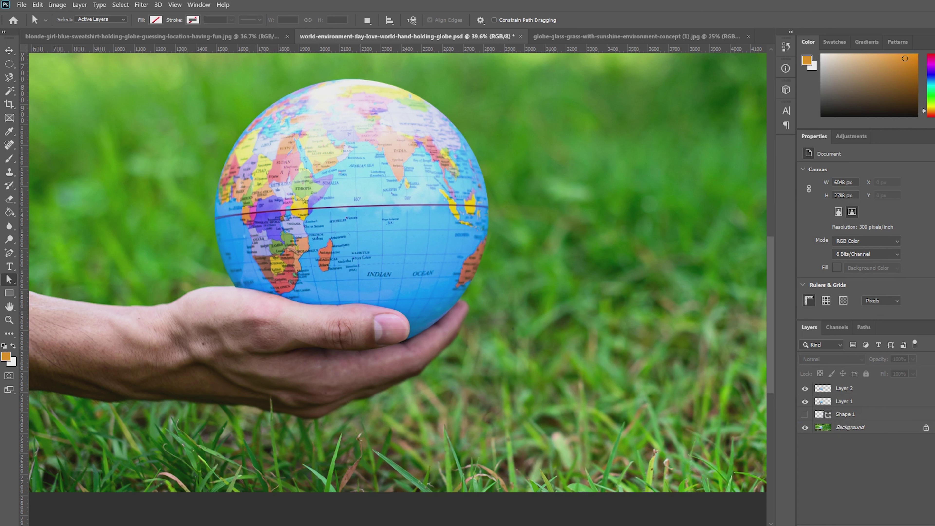
Unlock the Background photo layer, undo once, then unlock it again as Layer 0
{"action": "left_click", "coordinate": [869, 428]}
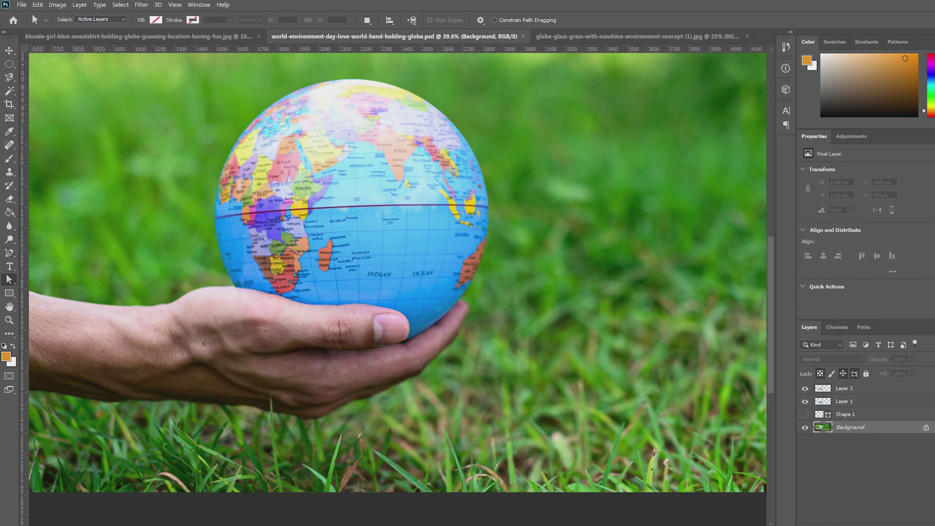
{"action": "left_click_drag", "start_coordinate": [932, 512], "coordinate": [933, 518]}
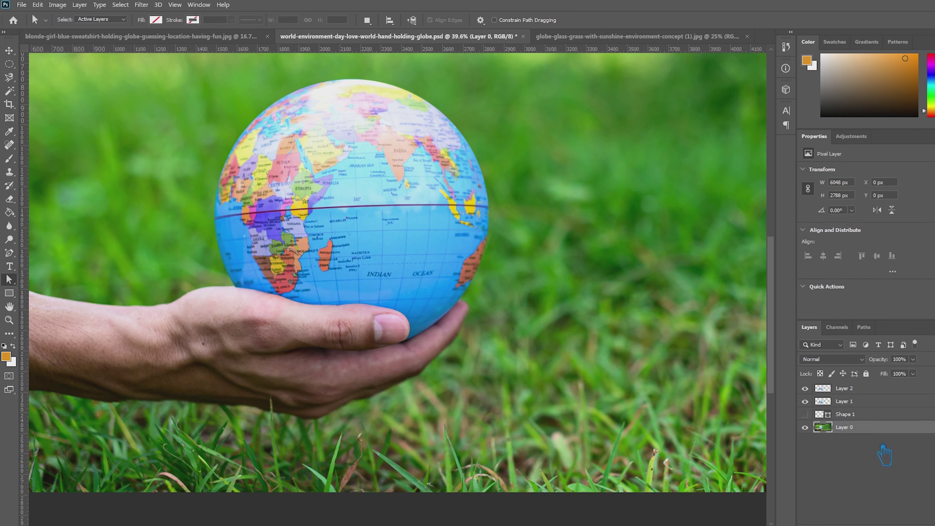
{"action": "key", "text": "ctrl+z"}
{"action": "right_click", "coordinate": [890, 429]}
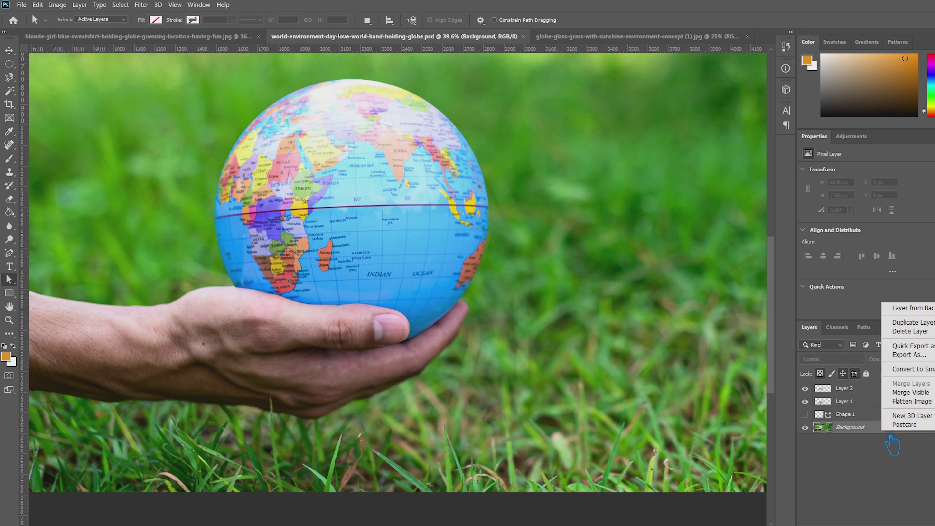
{"action": "right_click", "coordinate": [862, 431]}
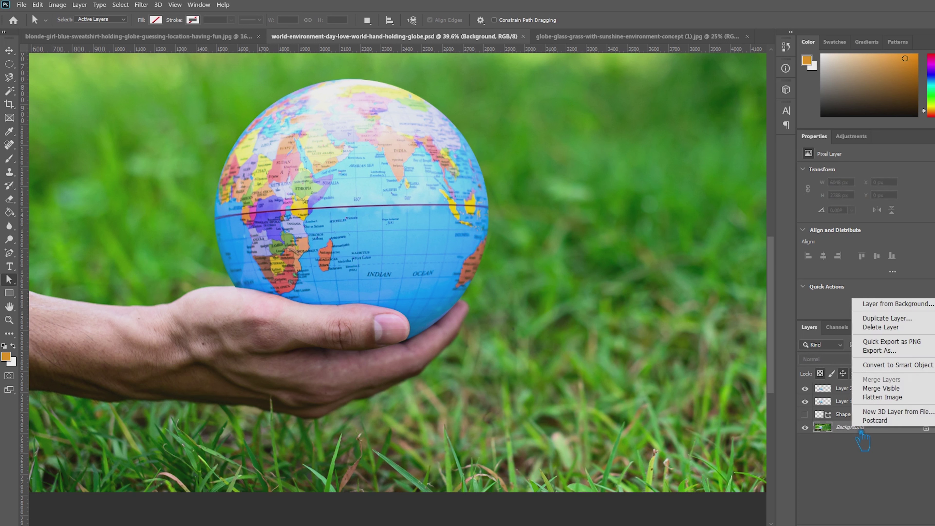
{"action": "left_click", "coordinate": [862, 432]}
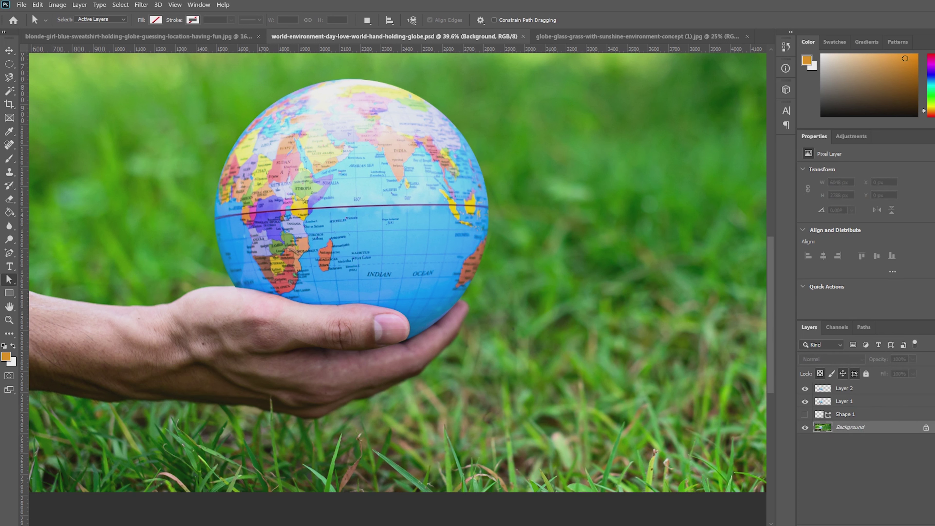
{"action": "left_click", "coordinate": [926, 427]}
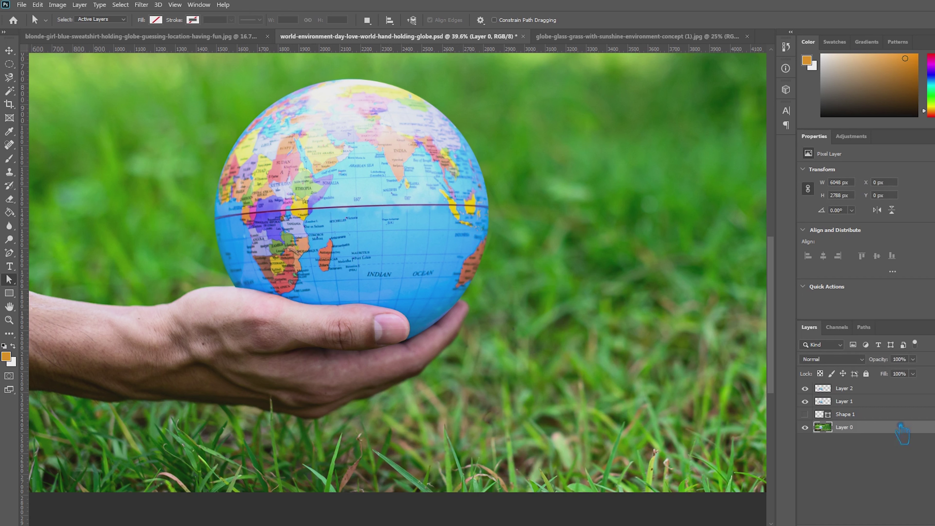
{"action": "right_click", "coordinate": [857, 430]}
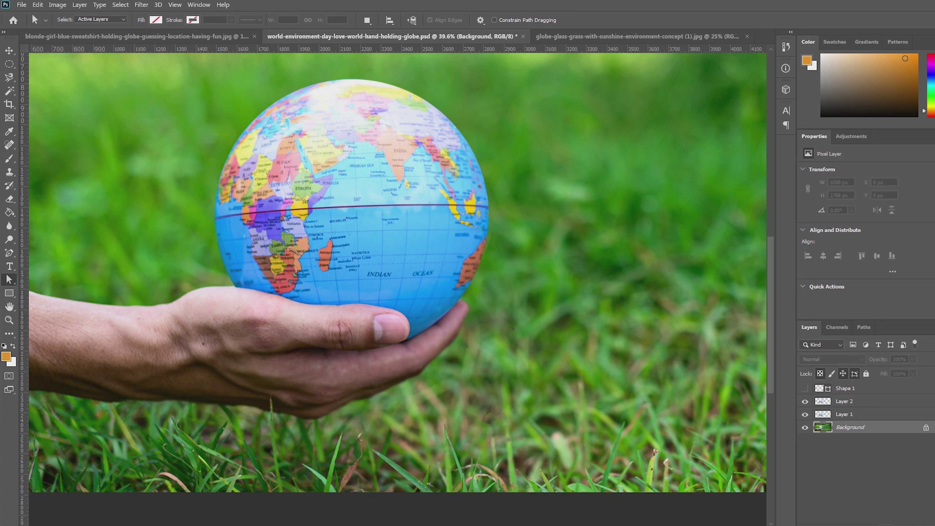
{"action": "left_click", "coordinate": [899, 472]}
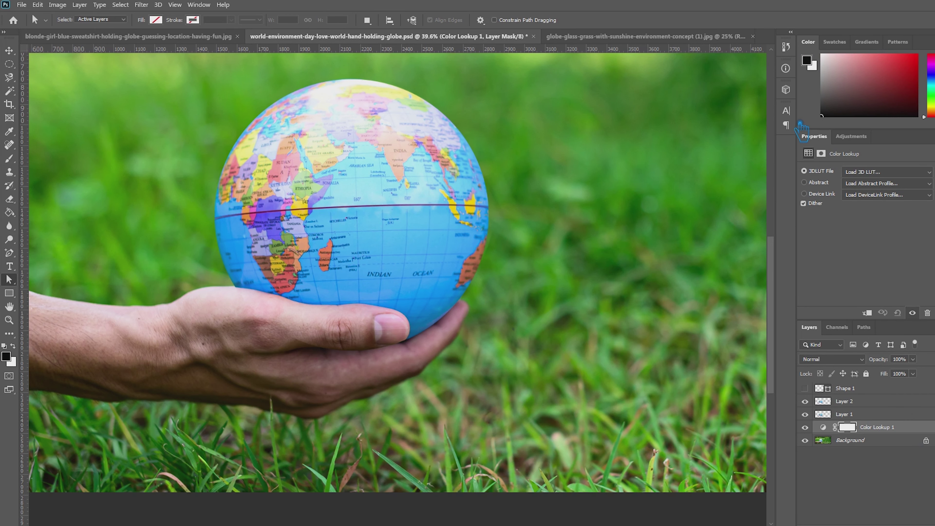
Set the Color Lookup to NightFromDay.CUBE, replacing LateSunset, and hide Layer 1
{"action": "left_click", "coordinate": [852, 172]}
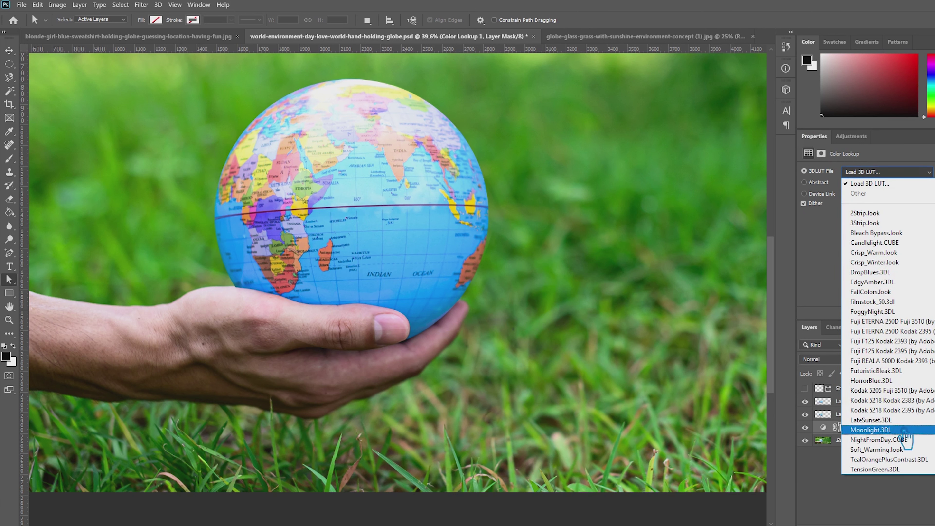
{"action": "left_click", "coordinate": [904, 420]}
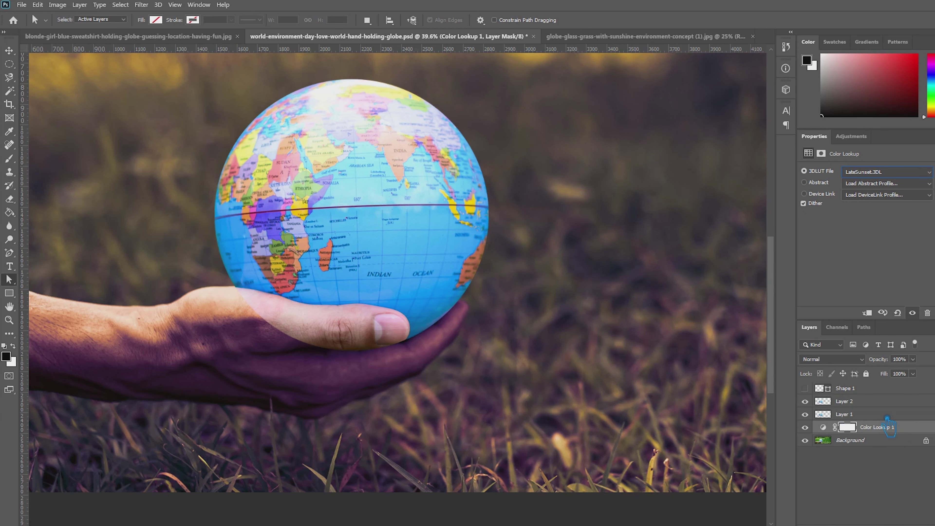
{"action": "left_click", "coordinate": [833, 360]}
{"action": "key", "text": "Escape"}
{"action": "left_click", "coordinate": [887, 171]}
{"action": "left_click", "coordinate": [903, 441]}
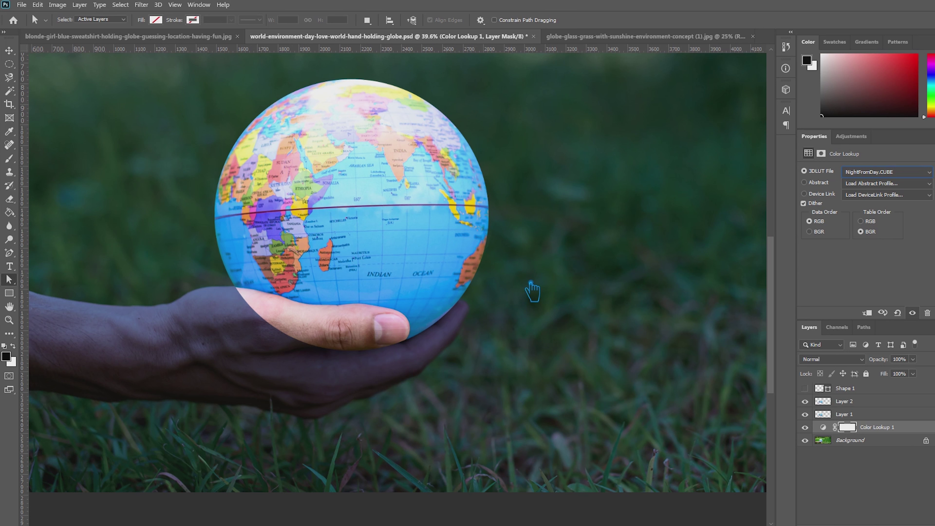
{"action": "left_click", "coordinate": [894, 471]}
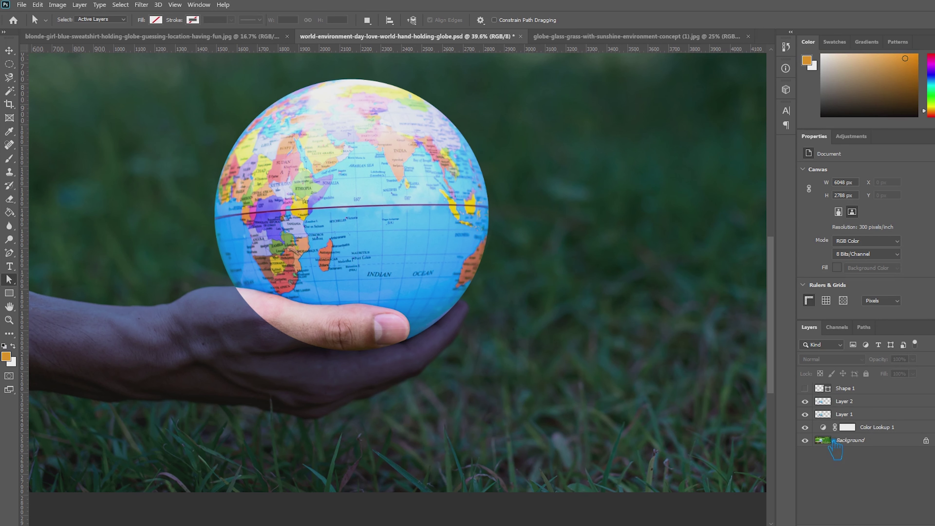
{"action": "left_click", "coordinate": [805, 414]}
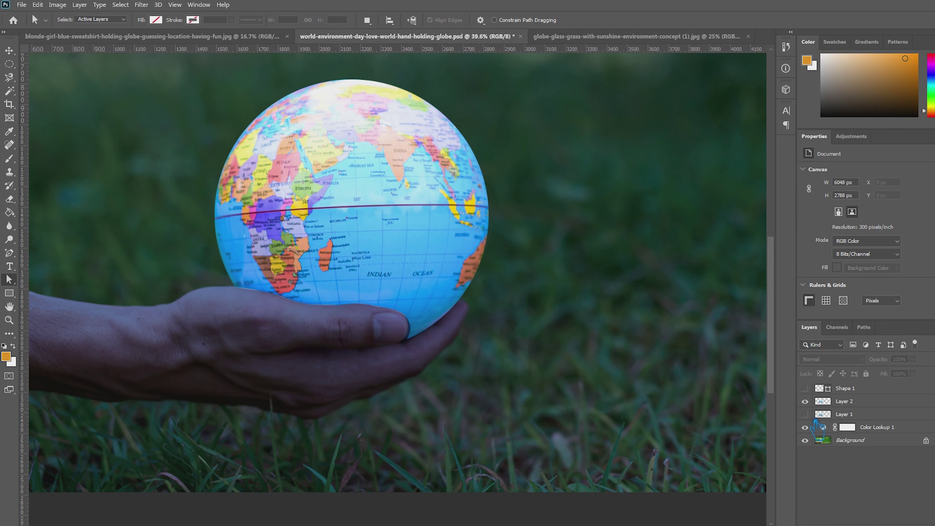
Duplicate Layer 2 and blur the copy with a 110 px Gaussian Blur
{"action": "key", "text": "ctrl+0"}
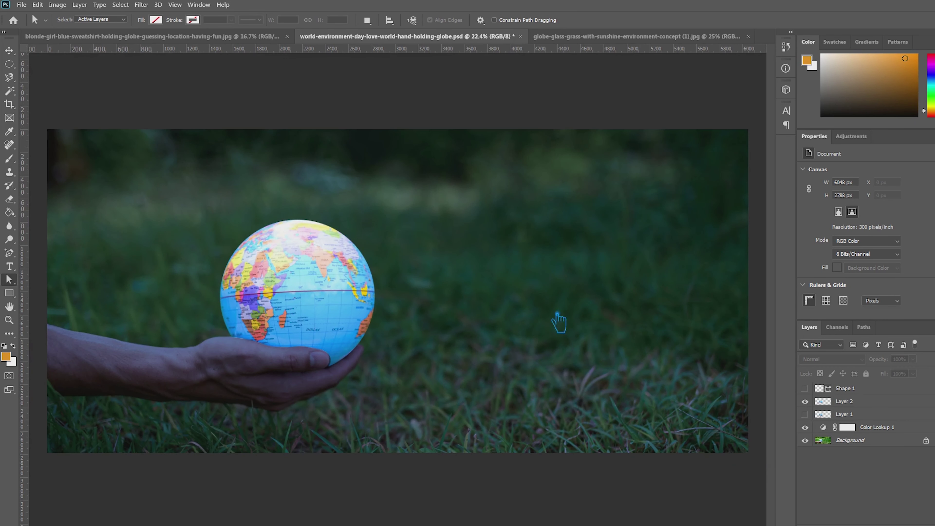
{"action": "left_click", "coordinate": [9, 50]}
{"action": "key", "text": "ctrl+s"}
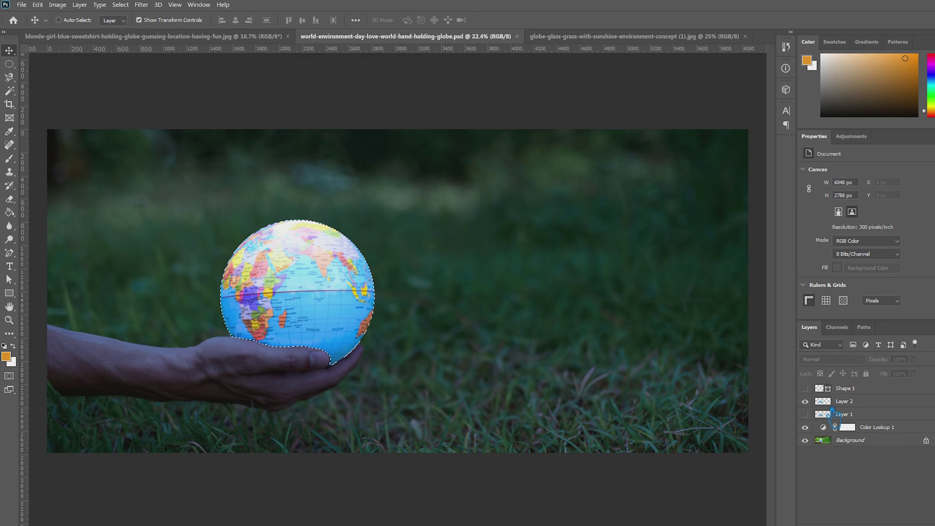
{"action": "left_click", "coordinate": [871, 405]}
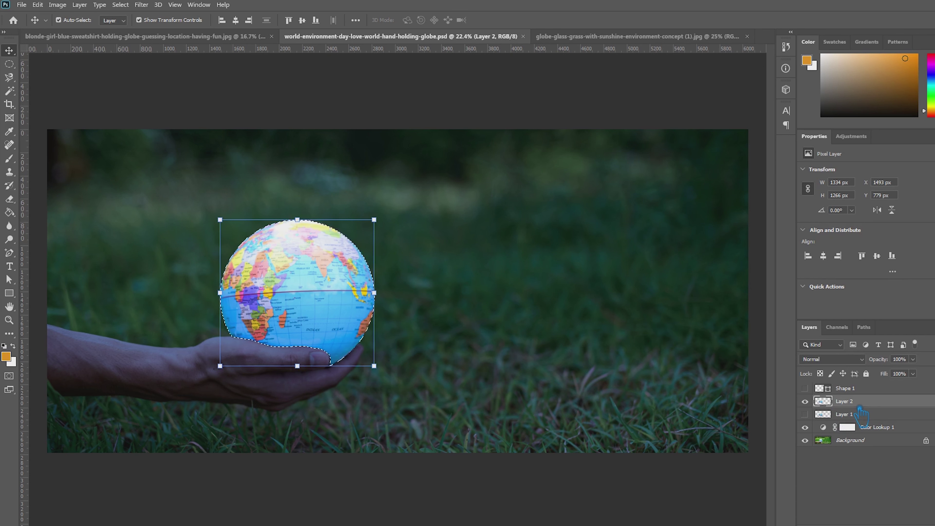
{"action": "key", "text": "ctrl+j"}
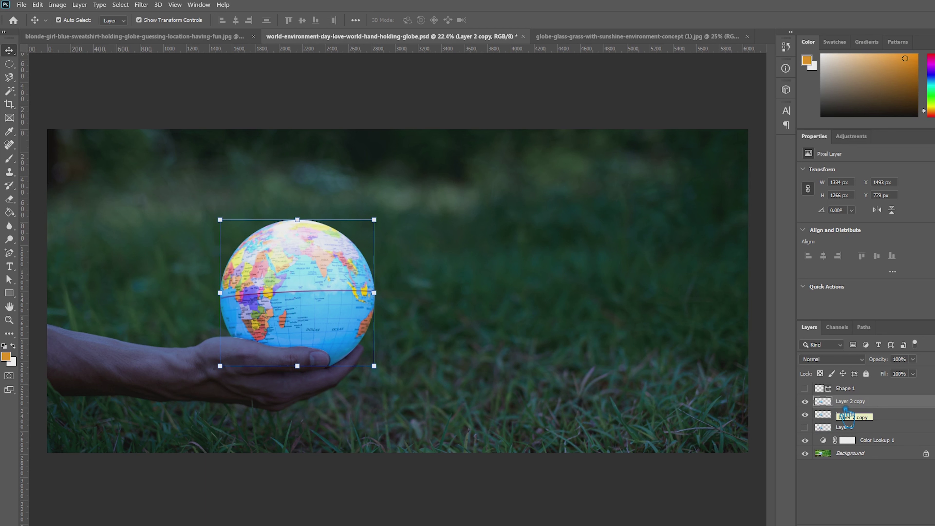
{"action": "left_click", "coordinate": [141, 4]}
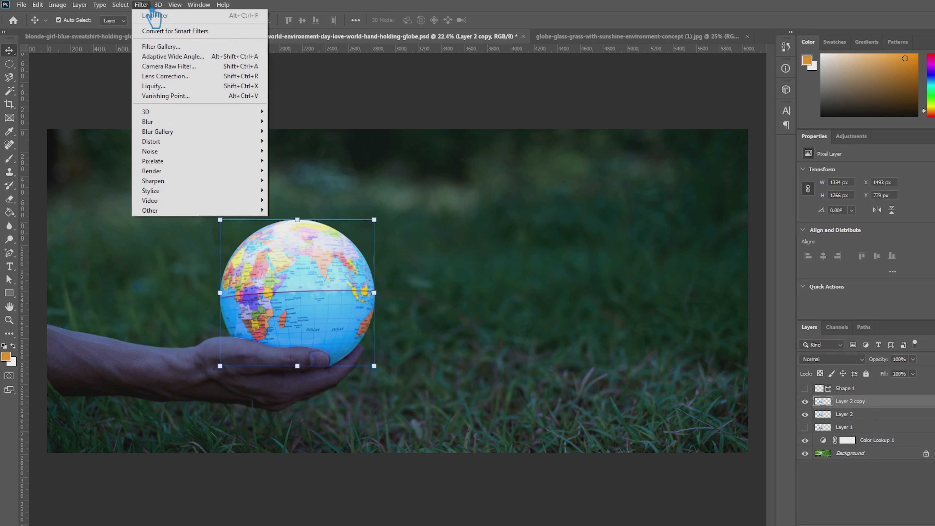
{"action": "mouse_move", "coordinate": [148, 122]}
{"action": "left_click", "coordinate": [317, 163]}
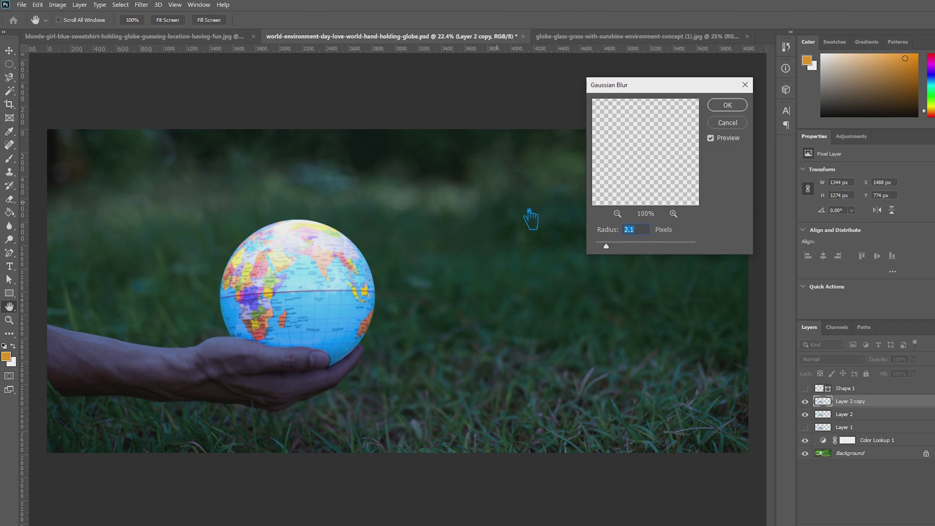
{"action": "left_click_drag", "start_coordinate": [617, 250], "coordinate": [672, 258]}
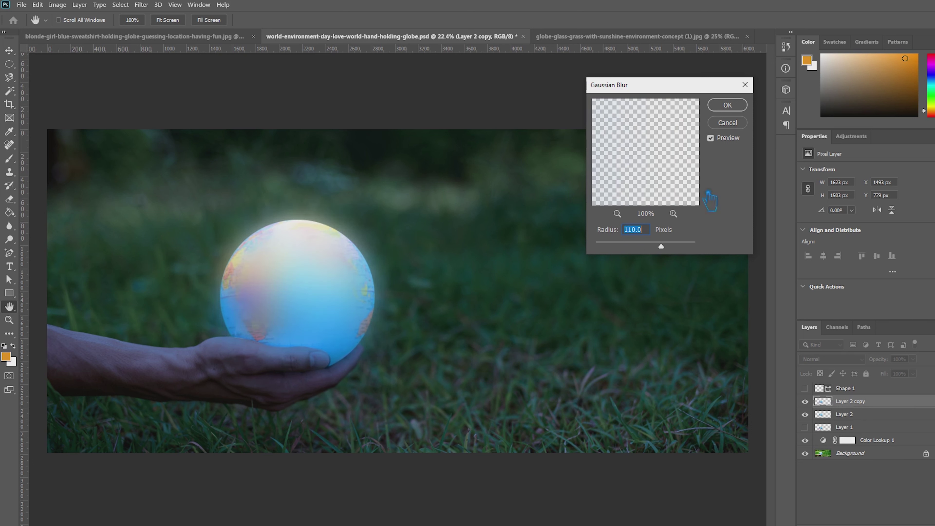
{"action": "left_click", "coordinate": [743, 110]}
Put the blurred copy below Layer 2, lock Layer 2, and add a Hue/Saturation adjustment
{"action": "left_click_drag", "start_coordinate": [851, 401], "coordinate": [875, 425]}
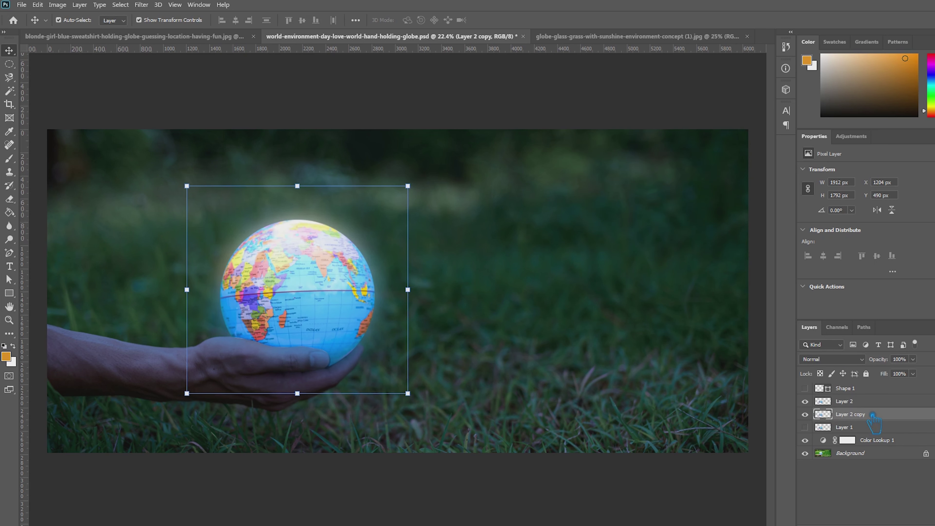
{"action": "left_click", "coordinate": [873, 401]}
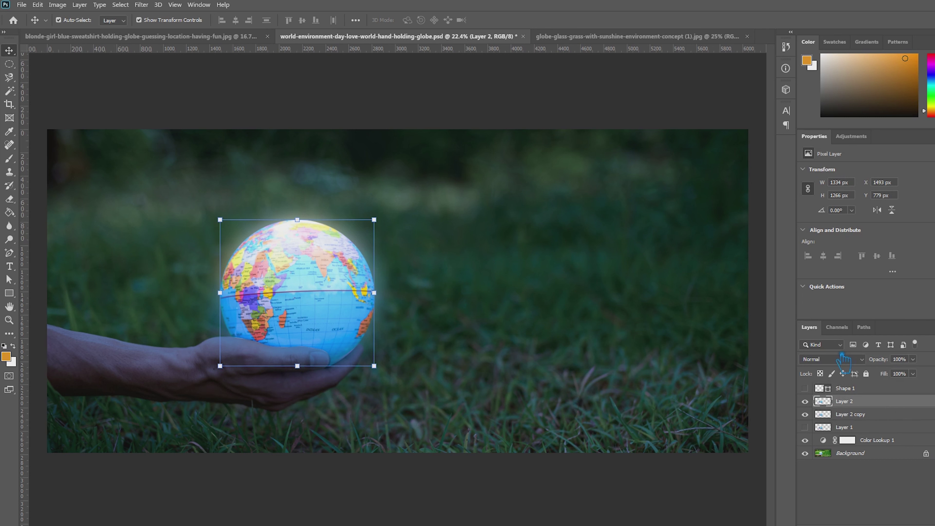
{"action": "left_click", "coordinate": [868, 374]}
{"action": "left_click", "coordinate": [894, 418]}
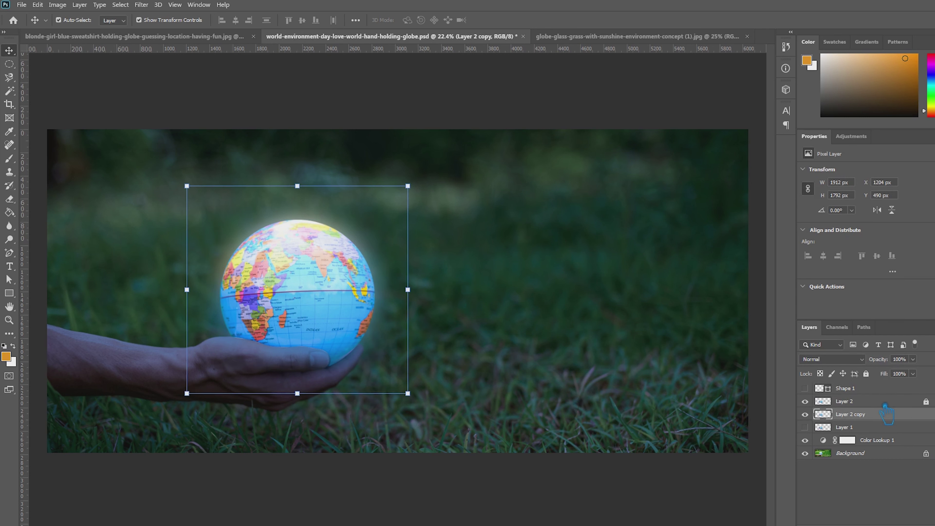
{"action": "left_click", "coordinate": [885, 405]}
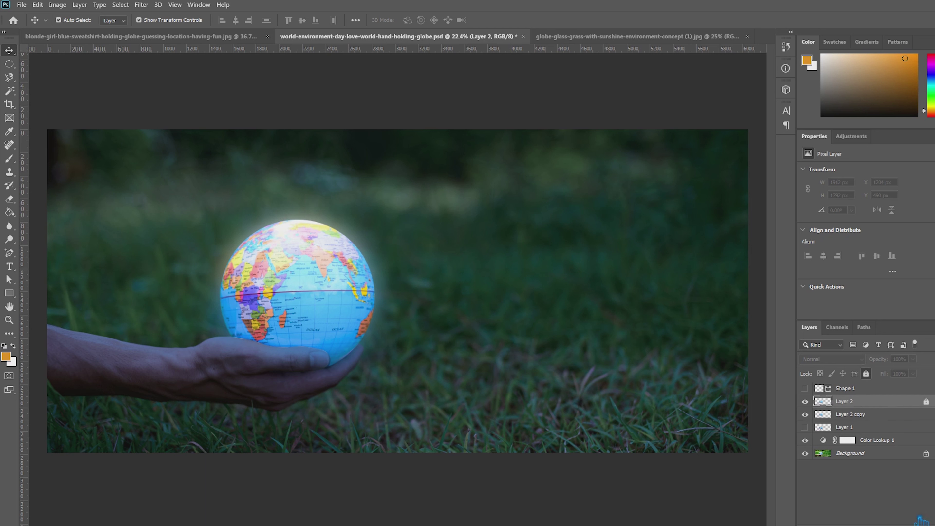
{"action": "left_click", "coordinate": [884, 523]}
{"action": "left_click", "coordinate": [934, 435]}
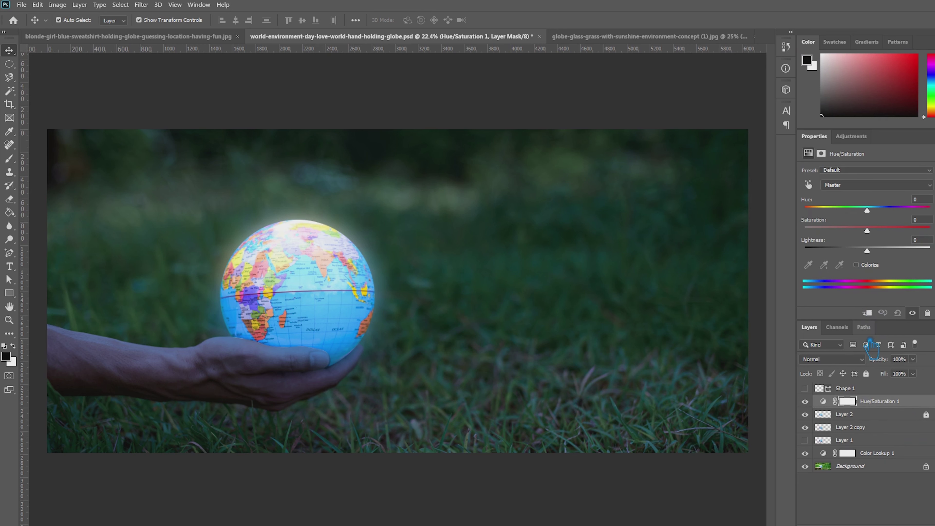
Clip Hue/Saturation to the globe, set Saturation -55, and tint the glow cyan with Hue -30
{"action": "left_click_drag", "start_coordinate": [867, 210], "coordinate": [848, 218]}
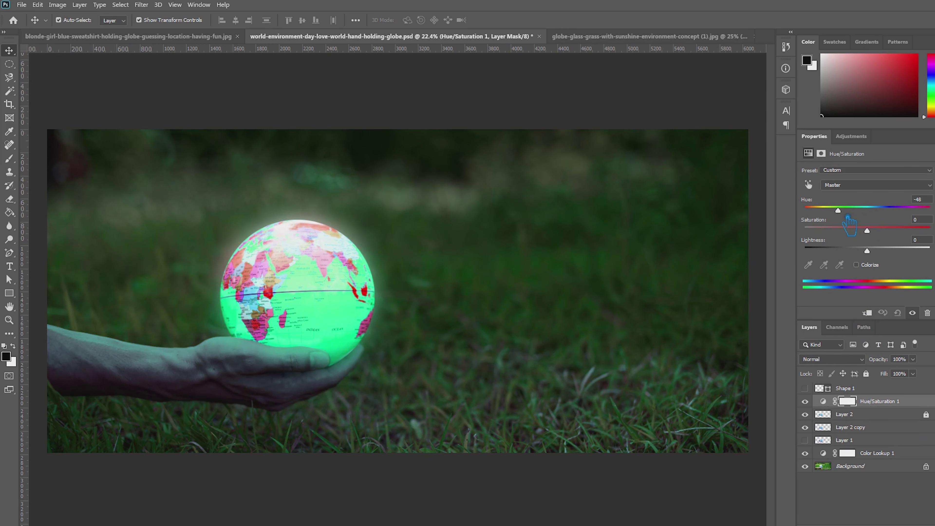
{"action": "left_click", "coordinate": [867, 313]}
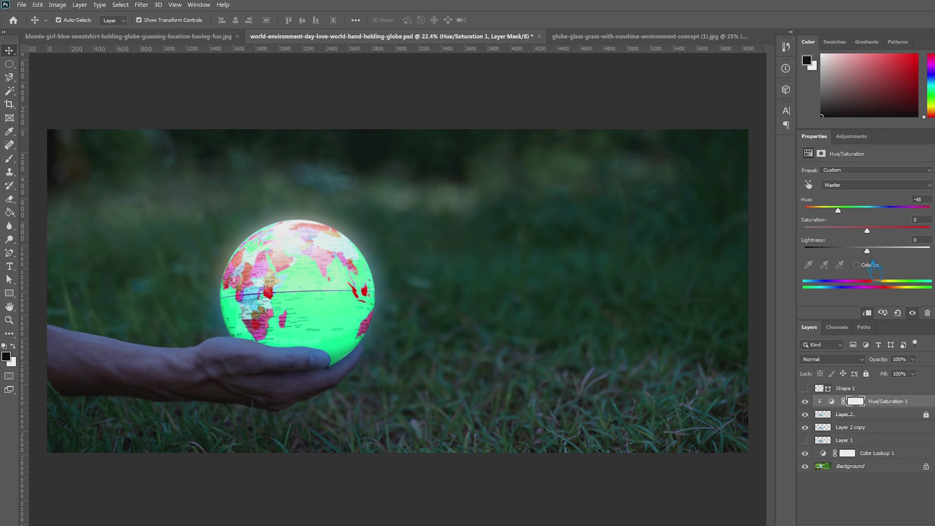
{"action": "mouse_move", "coordinate": [863, 221]}
{"action": "left_mouse_down"}
{"action": "mouse_move", "coordinate": [873, 230]}
{"action": "mouse_move", "coordinate": [866, 226]}
{"action": "left_mouse_up"}
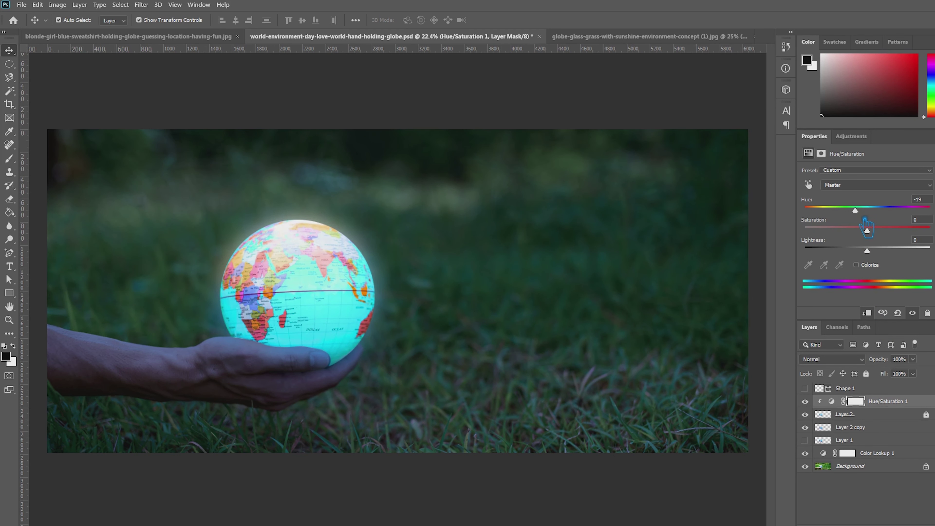
{"action": "mouse_move", "coordinate": [880, 233]}
{"action": "left_mouse_down"}
{"action": "mouse_move", "coordinate": [845, 233]}
{"action": "mouse_move", "coordinate": [882, 258]}
{"action": "left_mouse_up"}
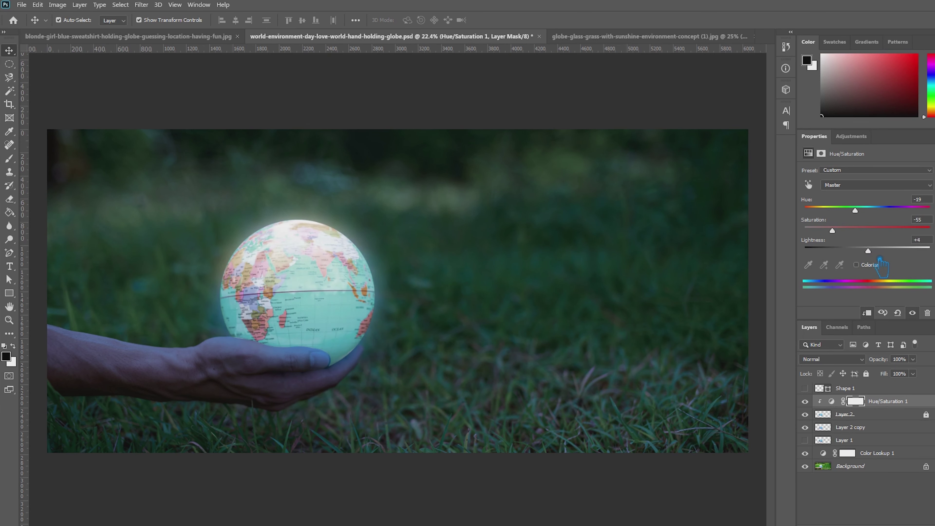
{"action": "mouse_move", "coordinate": [867, 217]}
{"action": "left_mouse_down"}
{"action": "mouse_move", "coordinate": [869, 232]}
{"action": "mouse_move", "coordinate": [814, 231]}
{"action": "left_mouse_up"}
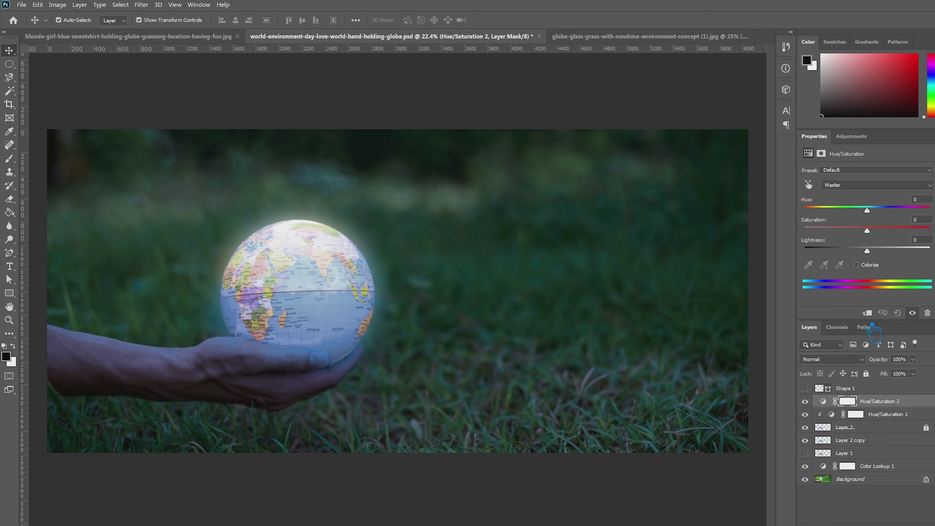
{"action": "mouse_move", "coordinate": [867, 210]}
{"action": "left_mouse_down"}
{"action": "mouse_move", "coordinate": [846, 209]}
{"action": "mouse_move", "coordinate": [933, 223]}
{"action": "mouse_move", "coordinate": [860, 223]}
{"action": "left_mouse_up"}
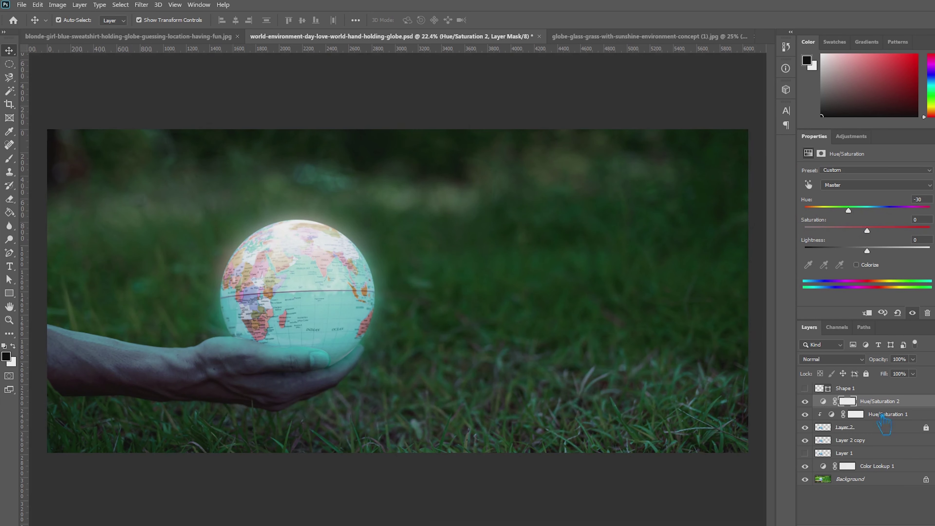
Duplicate Layer 2 copy and Gaussian-blur the new copy at about 121.5 px
{"action": "left_click", "coordinate": [868, 431]}
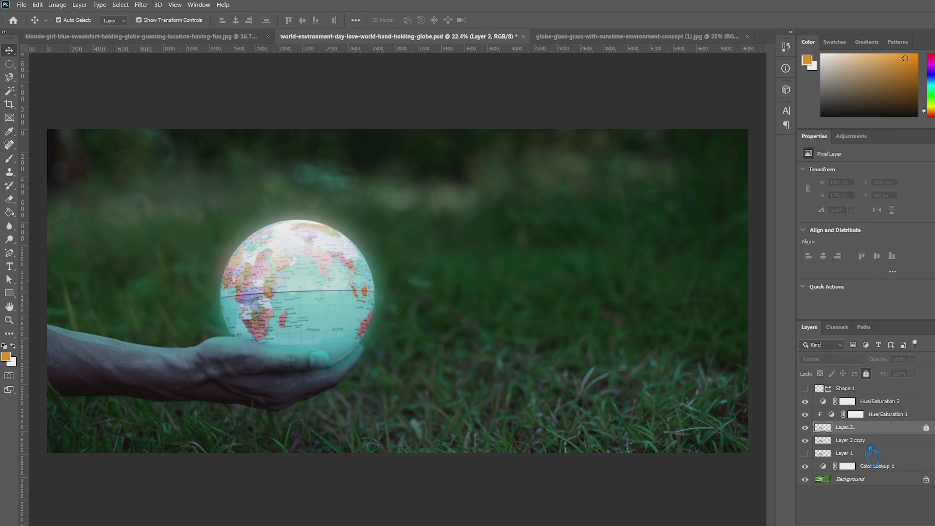
{"action": "left_click", "coordinate": [872, 445]}
{"action": "left_click", "coordinate": [807, 442]}
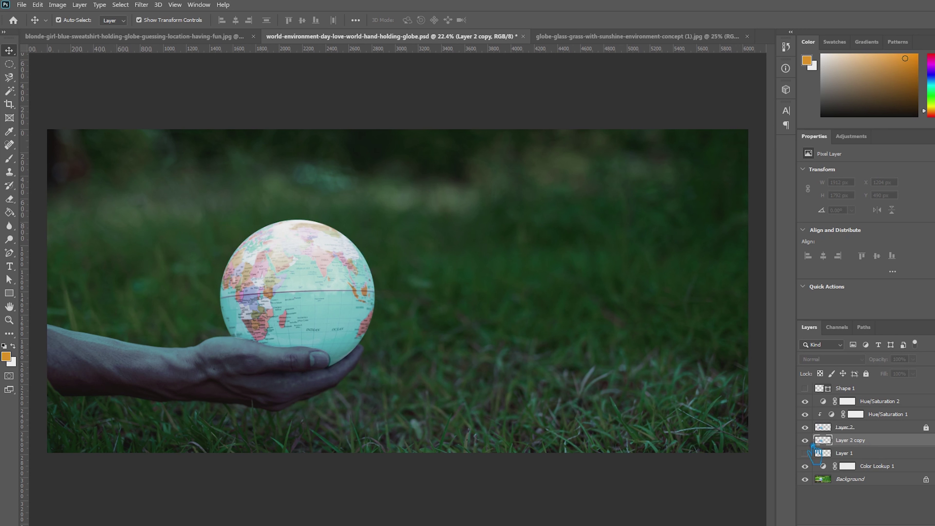
{"action": "key", "text": "ctrl+j"}
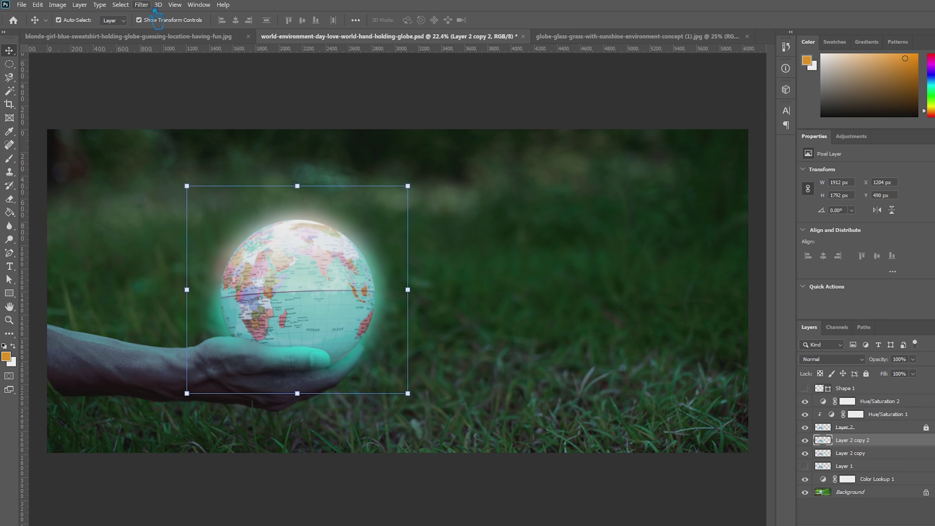
{"action": "left_click", "coordinate": [144, 5]}
{"action": "left_click", "coordinate": [310, 161]}
{"action": "mouse_move", "coordinate": [679, 256]}
{"action": "left_mouse_down"}
{"action": "mouse_move", "coordinate": [691, 256]}
{"action": "mouse_move", "coordinate": [674, 254]}
{"action": "left_mouse_up"}
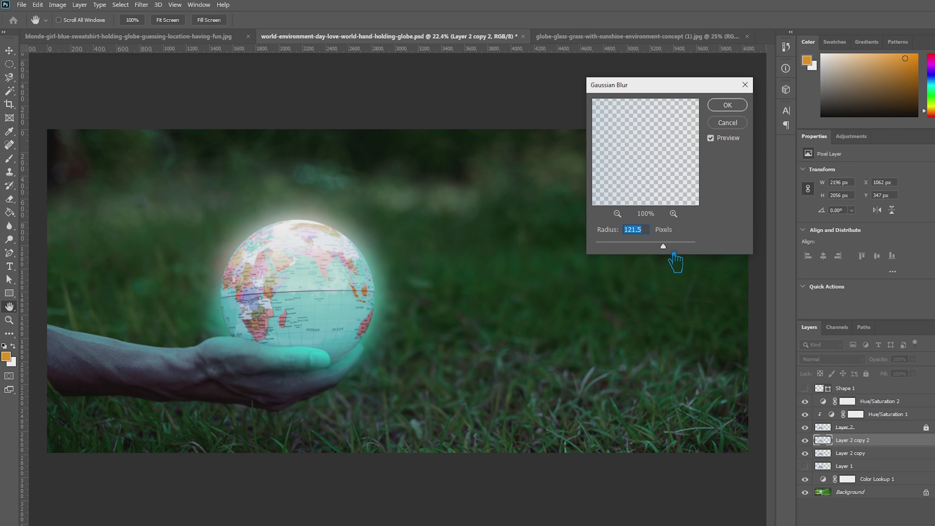
{"action": "left_click", "coordinate": [745, 85]}
{"action": "key", "text": "v"}
{"action": "left_click", "coordinate": [536, 83]}
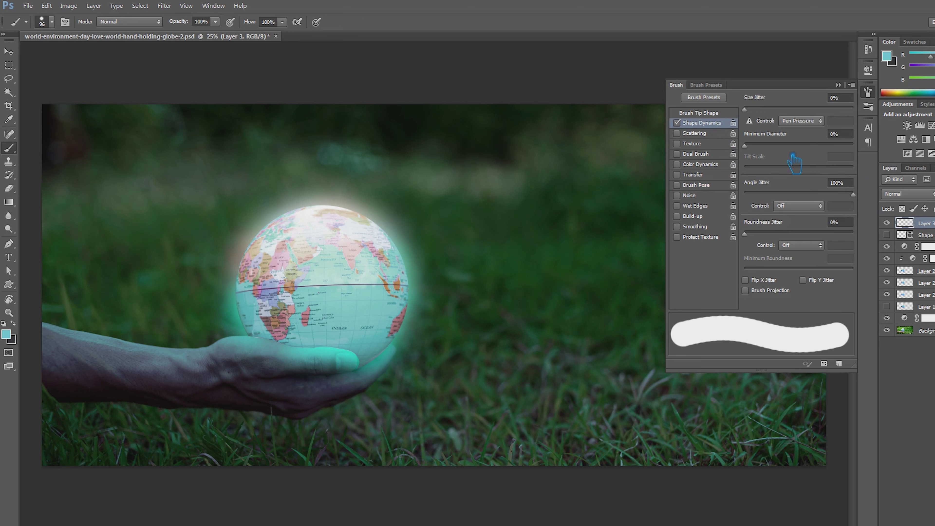
Give the brush 100% Size Jitter with Control Off, enable Scattering, and enlarge it
{"action": "left_click", "coordinate": [810, 121]}
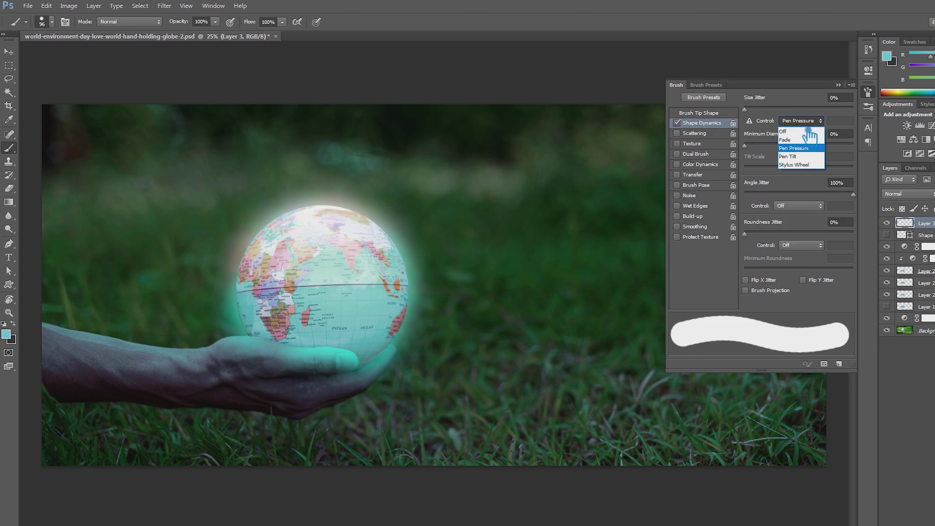
{"action": "left_click", "coordinate": [808, 131]}
{"action": "left_click_drag", "start_coordinate": [744, 110], "coordinate": [854, 110]}
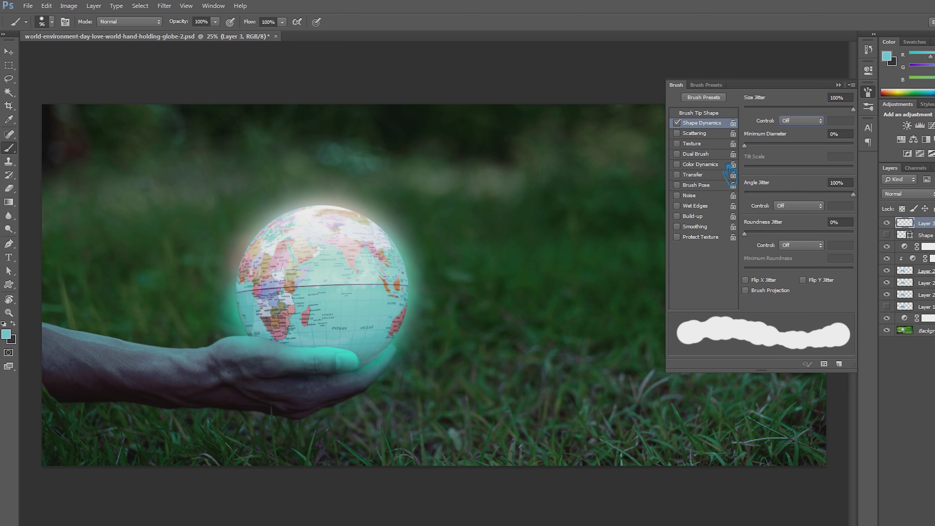
{"action": "left_click", "coordinate": [698, 134]}
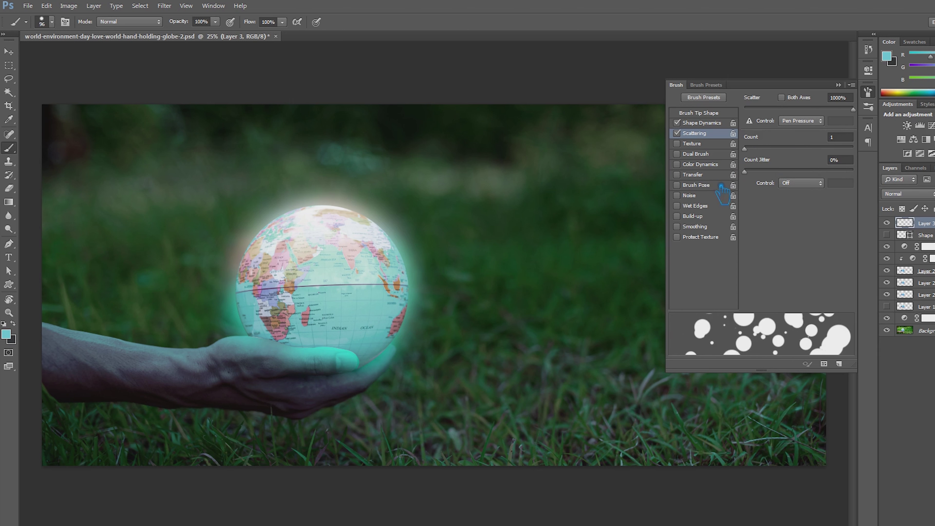
{"action": "left_click", "coordinate": [707, 165]}
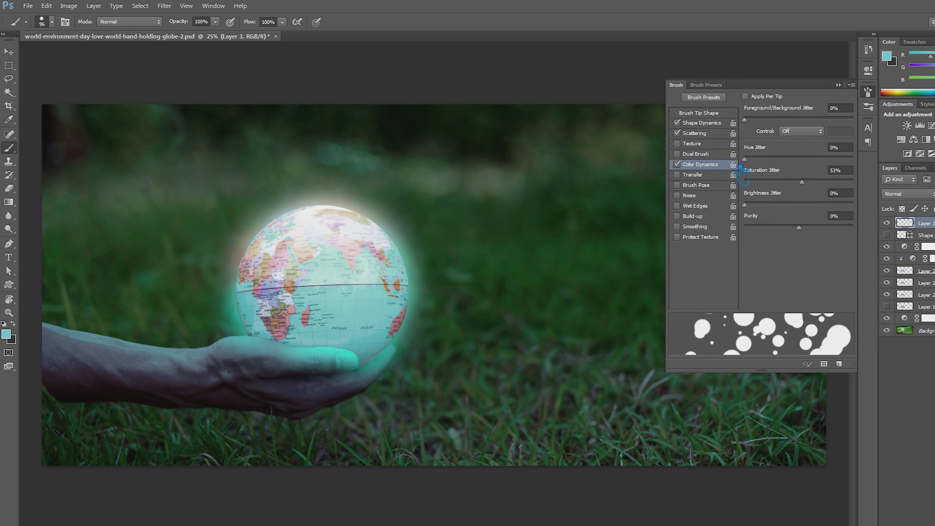
{"action": "left_click", "coordinate": [678, 164]}
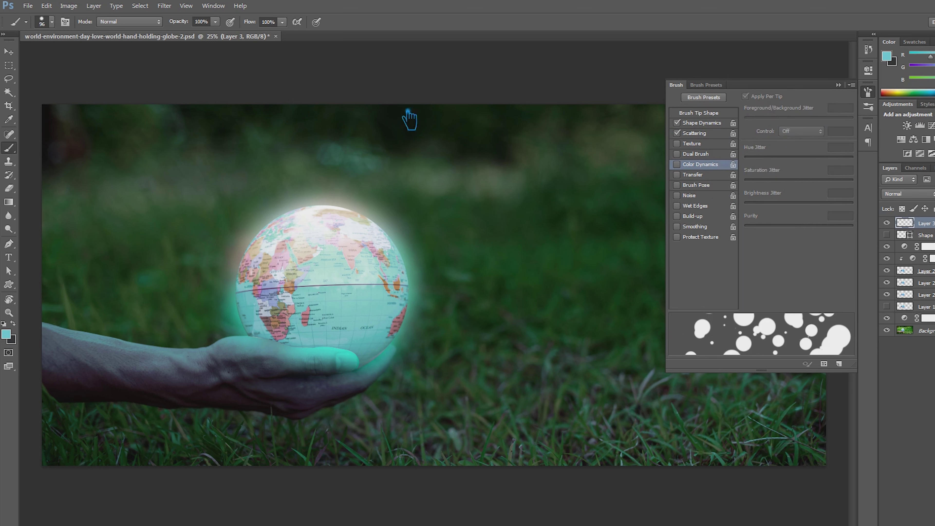
{"action": "left_click", "coordinate": [869, 92]}
{"action": "key", "text": "bracketright"}
{"action": "key", "text": "bracketright"}
{"action": "key", "text": "bracketright"}
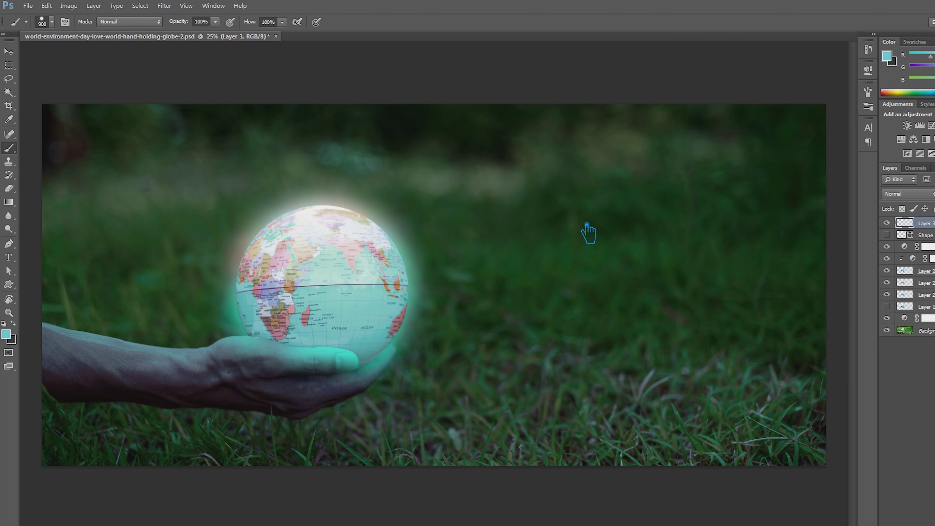
{"action": "left_click", "coordinate": [490, 158]}
Undo the test dab, shrink the brush, and move Layer 3 just below Layer 2
{"action": "key", "text": "ctrl+z"}
{"action": "key", "text": "bracketleft"}
{"action": "key", "text": "bracketleft"}
{"action": "left_click_drag", "start_coordinate": [925, 223], "coordinate": [925, 277]}
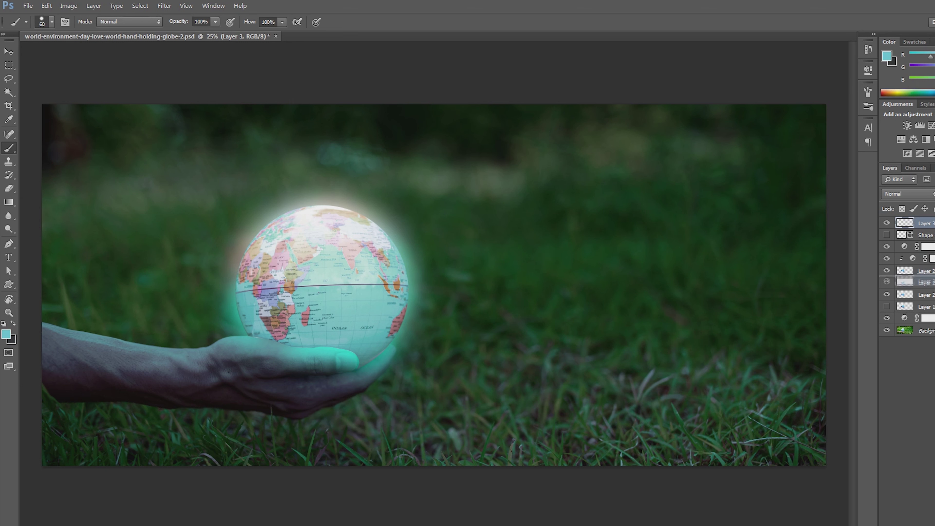
Paint and discard two trial particle strokes right of and above the globe
{"action": "left_click_drag", "start_coordinate": [420, 218], "coordinate": [412, 347]}
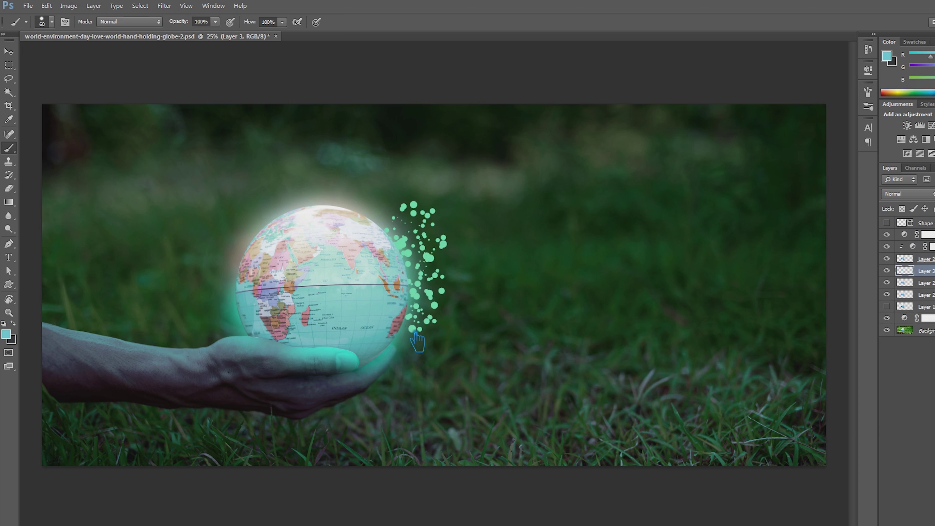
{"action": "key", "text": "ctrl+z"}
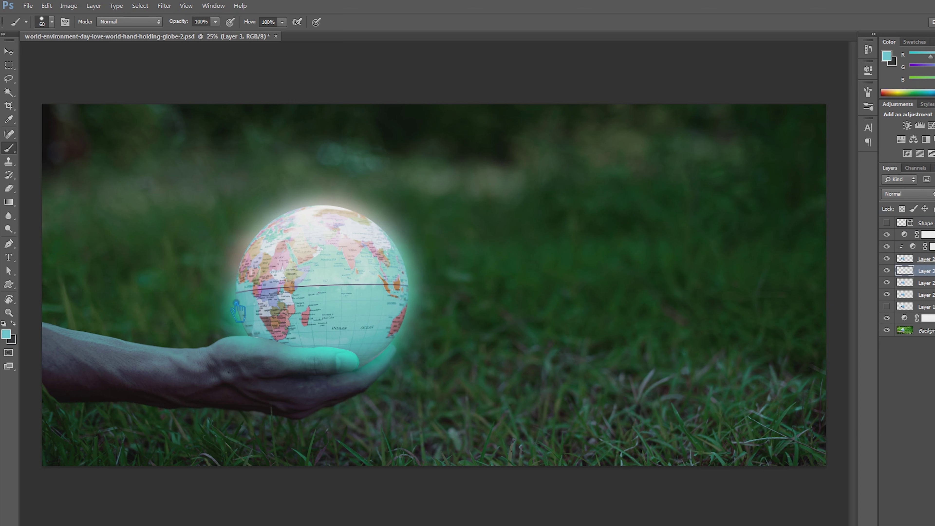
{"action": "left_click_drag", "start_coordinate": [236, 305], "coordinate": [280, 213]}
{"action": "key", "text": "ctrl+z"}
{"action": "left_click", "coordinate": [65, 22]}
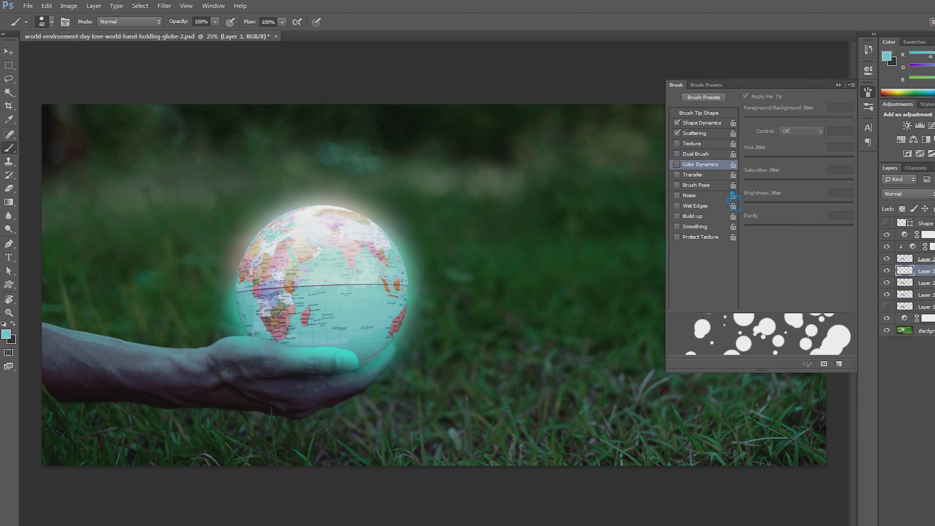
Review the Scattering and Shape Dynamics settings, then pick the hard round brush tip
{"action": "left_click", "coordinate": [707, 135]}
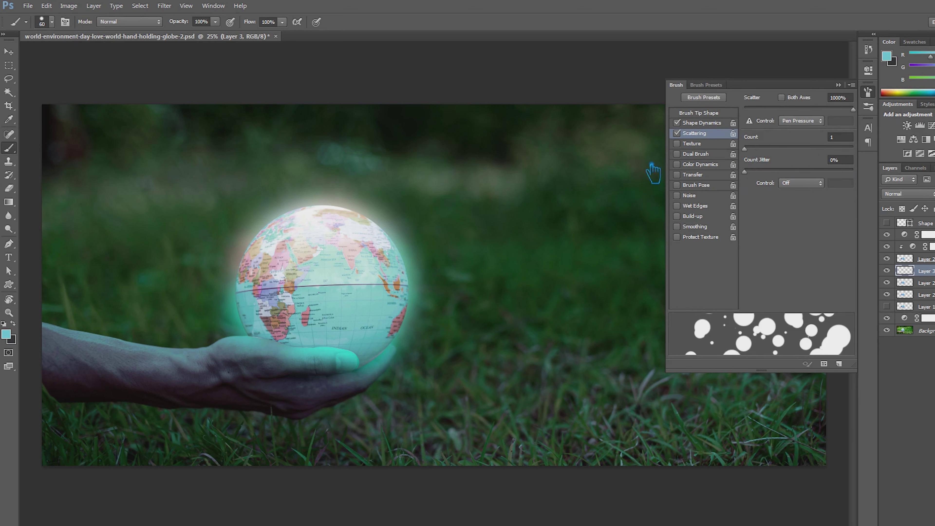
{"action": "left_click", "coordinate": [701, 124]}
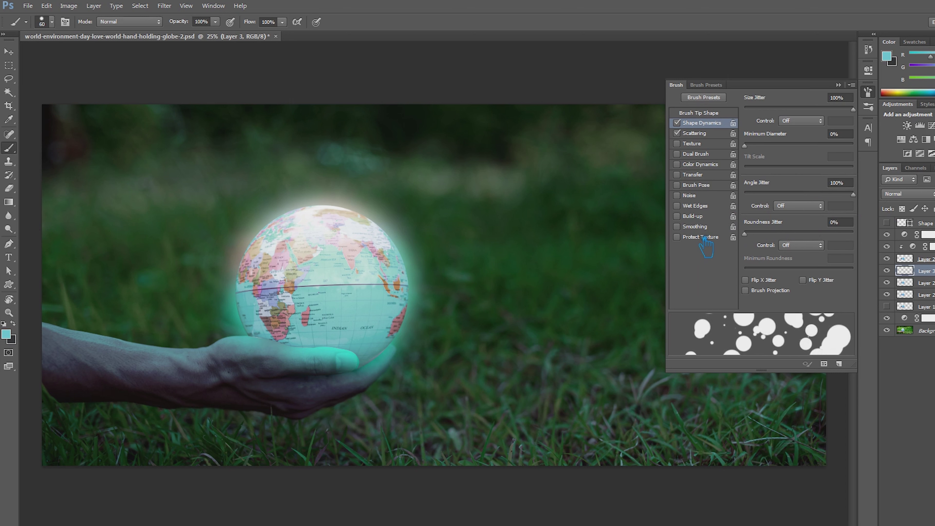
{"action": "left_click", "coordinate": [715, 113]}
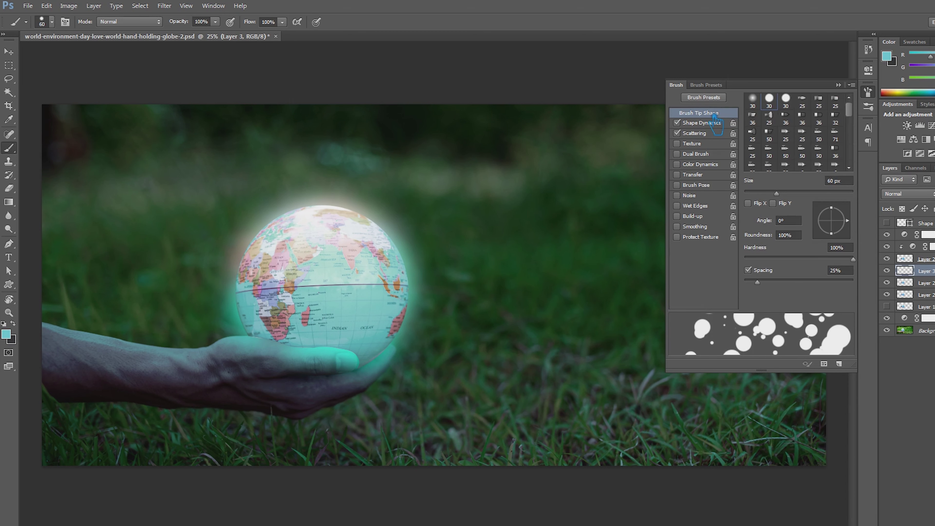
{"action": "left_click", "coordinate": [792, 105]}
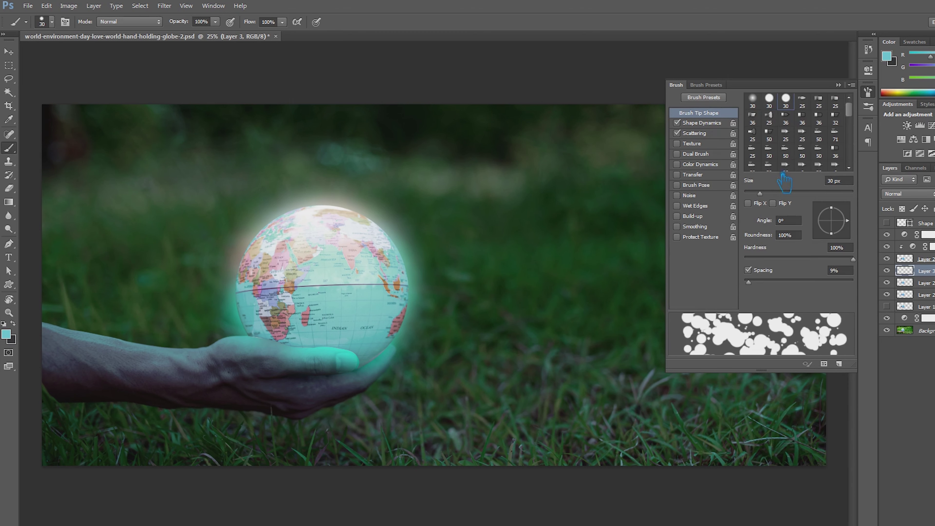
Set the brush tip to 17 px, 100% hardness and 163% spacing
{"action": "left_click_drag", "start_coordinate": [771, 196], "coordinate": [759, 200]}
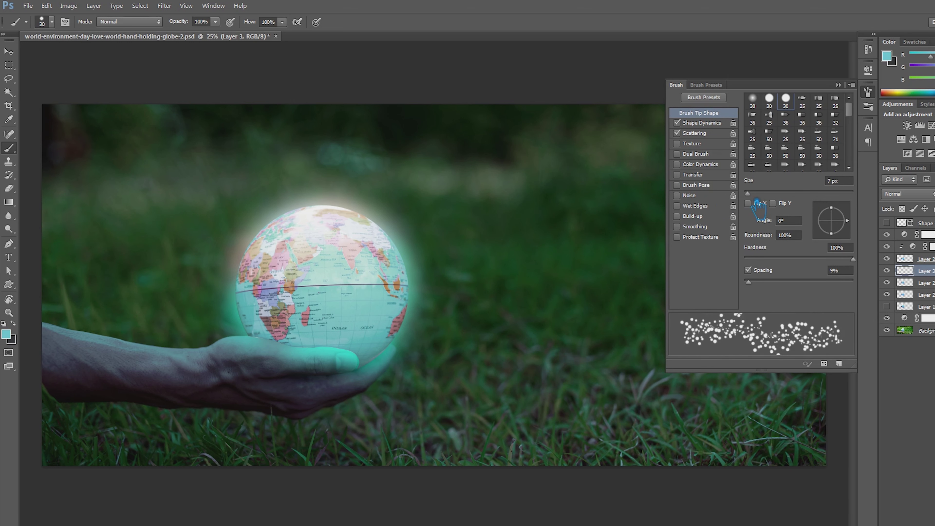
{"action": "mouse_move", "coordinate": [854, 260]}
{"action": "left_mouse_down"}
{"action": "mouse_move", "coordinate": [735, 259]}
{"action": "mouse_move", "coordinate": [912, 265]}
{"action": "left_mouse_up"}
{"action": "mouse_move", "coordinate": [854, 259]}
{"action": "left_mouse_down"}
{"action": "mouse_move", "coordinate": [740, 260]}
{"action": "mouse_move", "coordinate": [835, 289]}
{"action": "left_mouse_up"}
{"action": "left_click_drag", "start_coordinate": [761, 262], "coordinate": [876, 264]}
{"action": "left_click_drag", "start_coordinate": [834, 291], "coordinate": [875, 288]}
{"action": "left_click_drag", "start_coordinate": [770, 202], "coordinate": [804, 201]}
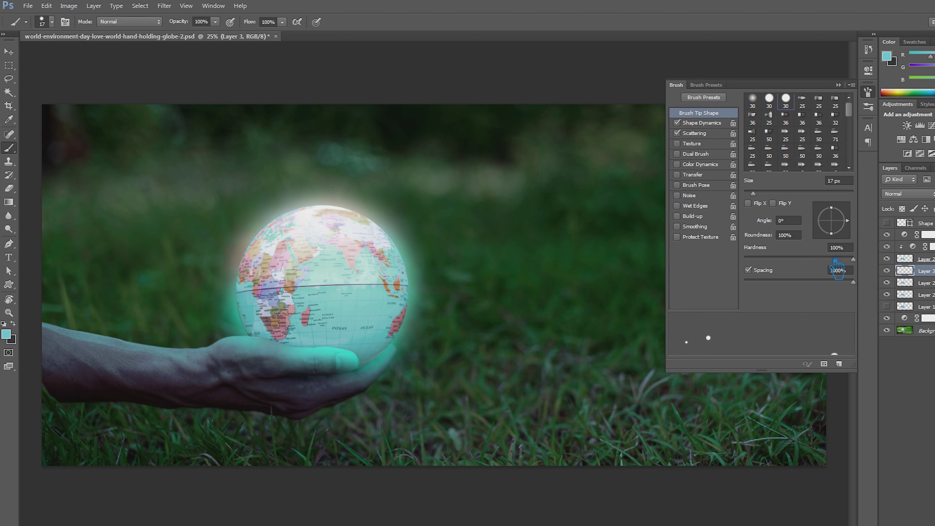
{"action": "left_click_drag", "start_coordinate": [854, 283], "coordinate": [816, 282]}
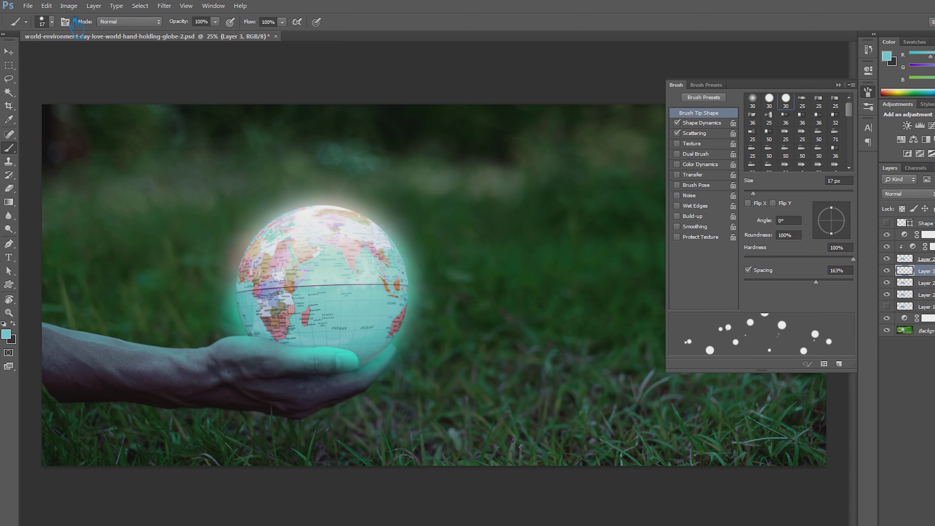
{"action": "left_click", "coordinate": [52, 21]}
{"action": "key", "text": "Return"}
Paint particle dots around both sides of the globe, then scale Layer 3 to about 86%
{"action": "left_click_drag", "start_coordinate": [337, 210], "coordinate": [266, 369]}
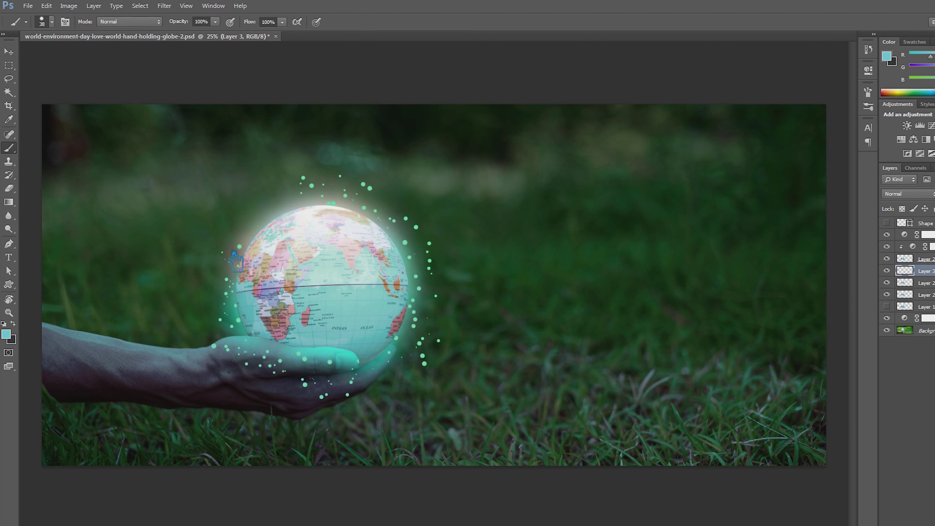
{"action": "left_click_drag", "start_coordinate": [307, 202], "coordinate": [265, 365]}
{"action": "key", "text": "ctrl+t"}
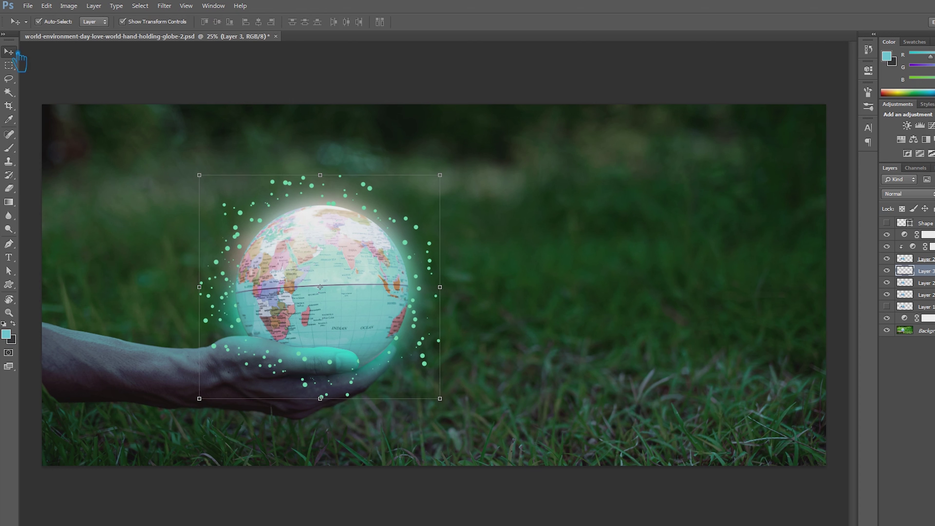
{"action": "left_click_drag", "start_coordinate": [454, 183], "coordinate": [441, 208]}
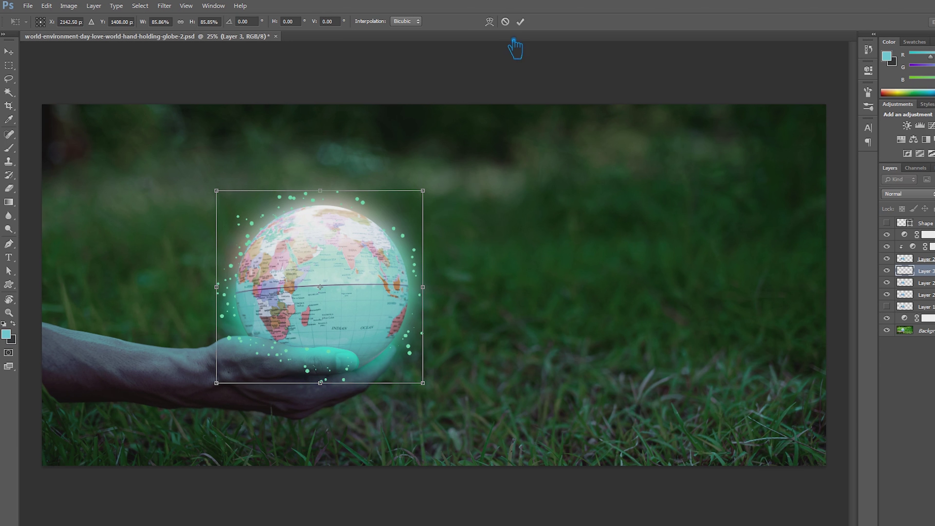
{"action": "left_click", "coordinate": [520, 21]}
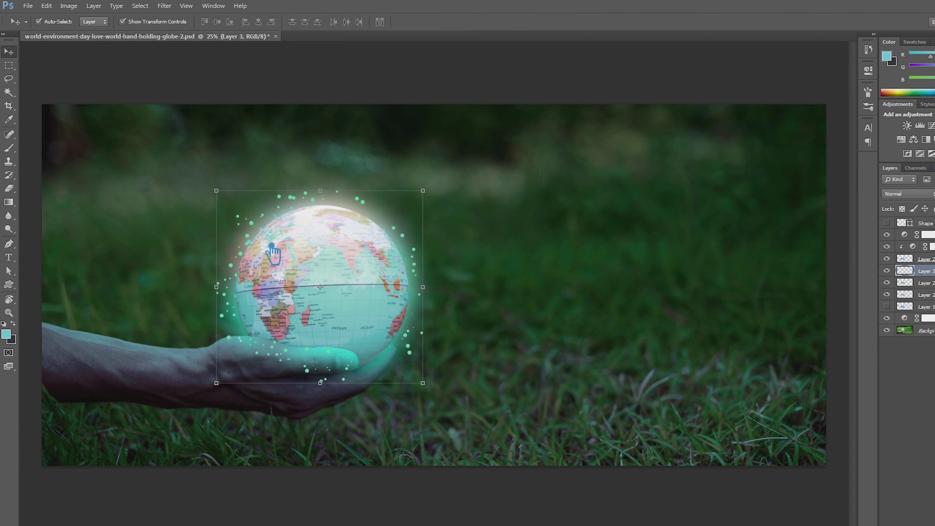
{"action": "left_click", "coordinate": [9, 148]}
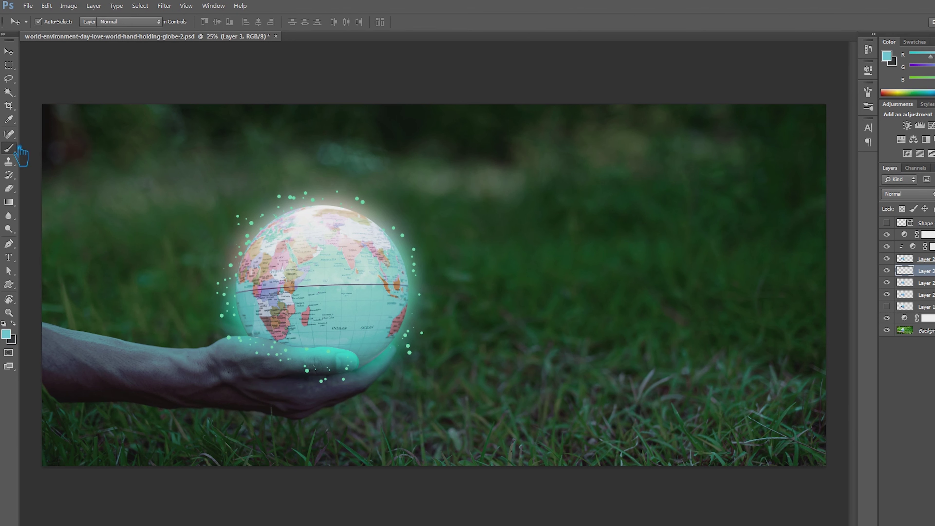
Paint glow dots around the globe's edges and near the palm
{"action": "left_click_drag", "start_coordinate": [361, 387], "coordinate": [365, 203]}
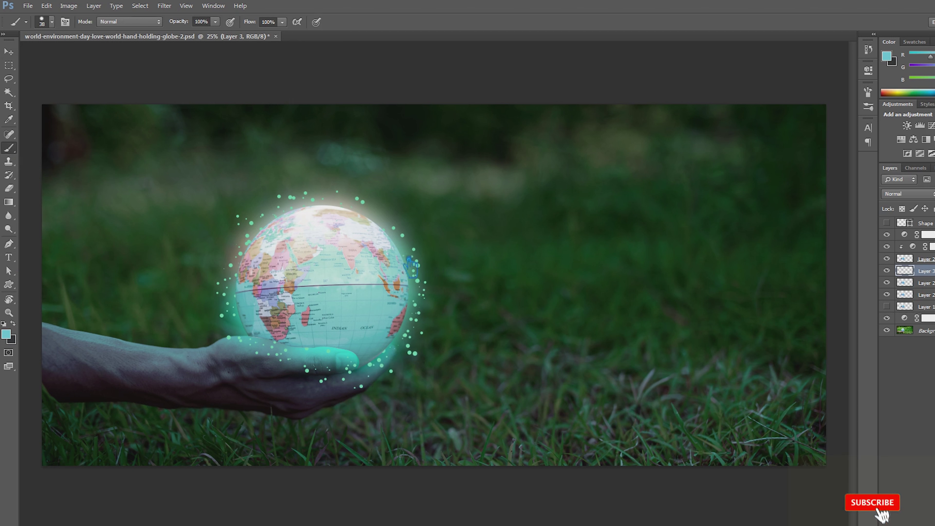
{"action": "key", "text": "ctrl+z"}
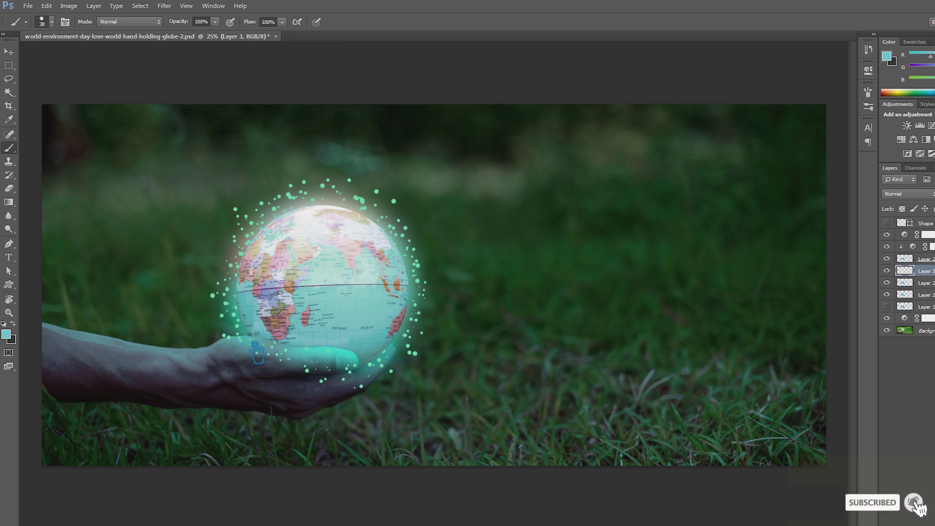
{"action": "left_click_drag", "start_coordinate": [237, 272], "coordinate": [434, 326]}
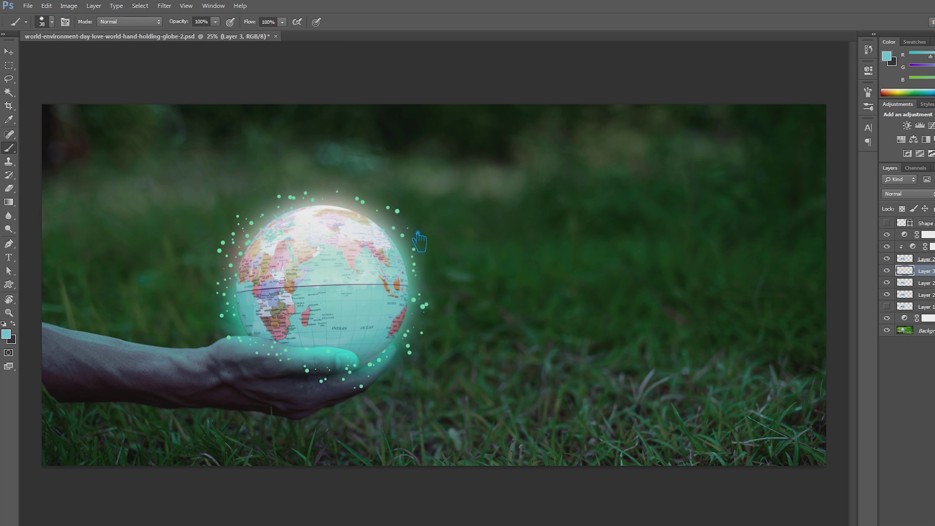
{"action": "left_click_drag", "start_coordinate": [432, 318], "coordinate": [434, 294]}
{"action": "mouse_move", "coordinate": [308, 383]}
{"action": "left_mouse_down"}
{"action": "mouse_move", "coordinate": [324, 363]}
{"action": "mouse_move", "coordinate": [266, 365]}
{"action": "mouse_move", "coordinate": [247, 335]}
{"action": "left_mouse_up"}
Lower brush flow and opacity and set the brush size to 125 for bokeh
{"action": "left_click", "coordinate": [282, 21]}
{"action": "left_click_drag", "start_coordinate": [283, 34], "coordinate": [230, 34]}
{"action": "key", "text": "1"}
{"action": "key", "text": "5"}
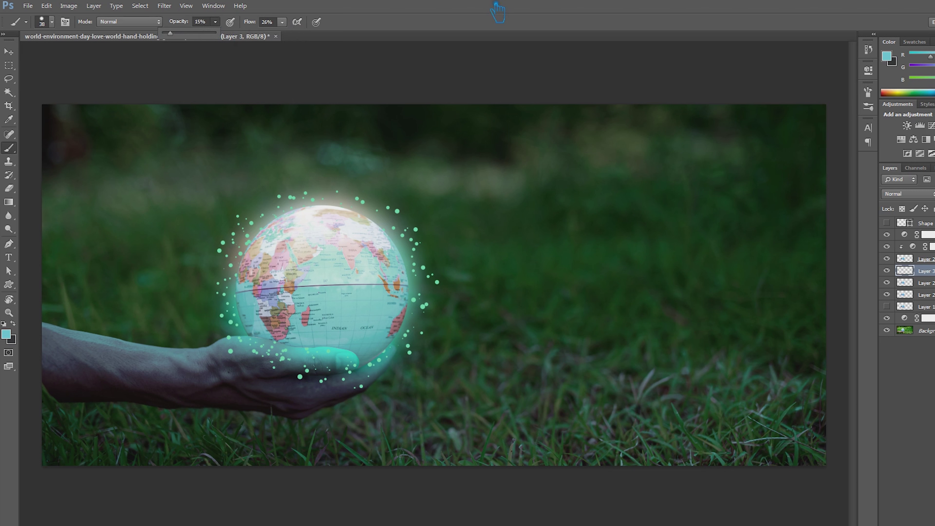
{"action": "key", "text": "bracketright"}
{"action": "key", "text": "bracketright"}
{"action": "key", "text": "bracketright"}
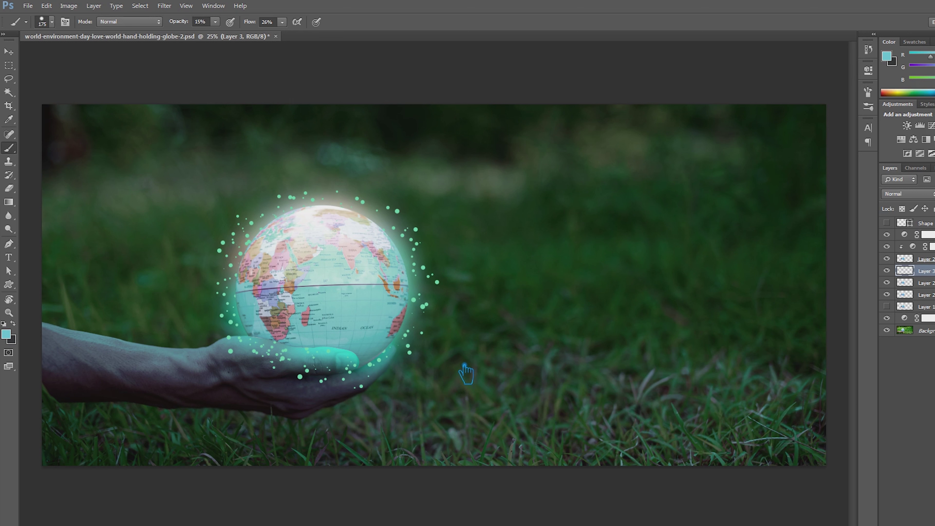
{"action": "key", "text": "bracketleft"}
{"action": "key", "text": "bracketleft"}
{"action": "left_click", "coordinate": [215, 22]}
{"action": "left_click_drag", "start_coordinate": [277, 33], "coordinate": [290, 33]}
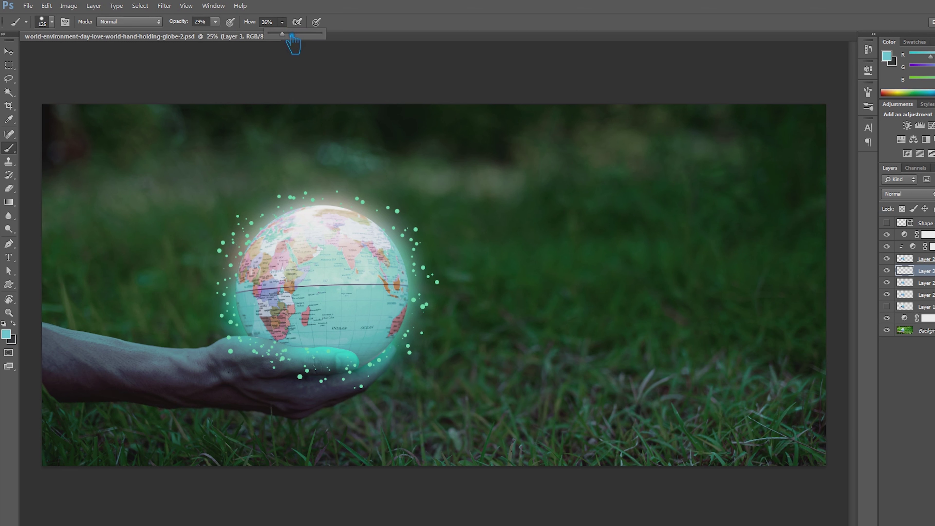
{"action": "left_click", "coordinate": [215, 22]}
{"action": "left_click_drag", "start_coordinate": [215, 33], "coordinate": [222, 33]}
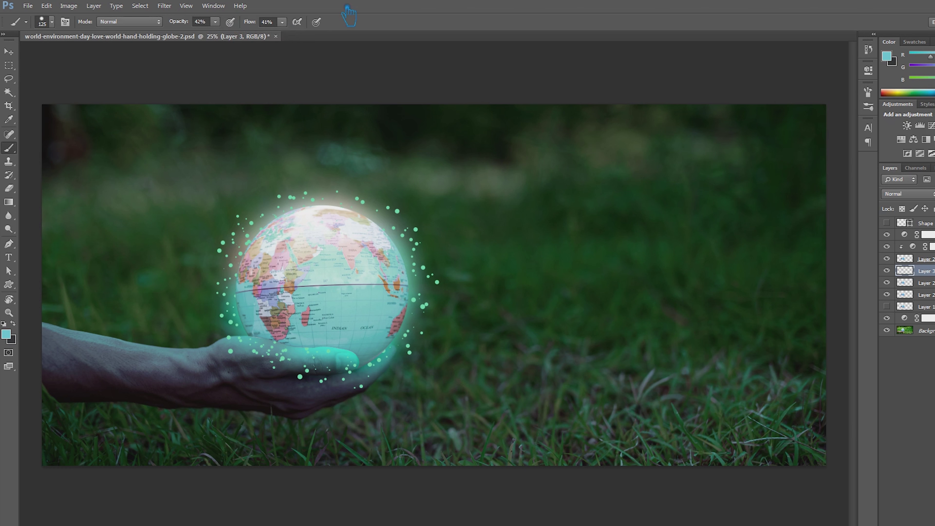
Paint faint teal bokeh circles around the globe, ending at opacity 14% and flow 16%
{"action": "mouse_move", "coordinate": [353, 130]}
{"action": "left_mouse_down"}
{"action": "mouse_move", "coordinate": [442, 273]}
{"action": "mouse_move", "coordinate": [355, 418]}
{"action": "mouse_move", "coordinate": [194, 288]}
{"action": "mouse_move", "coordinate": [321, 126]}
{"action": "mouse_move", "coordinate": [488, 213]}
{"action": "mouse_move", "coordinate": [428, 384]}
{"action": "mouse_move", "coordinate": [485, 396]}
{"action": "left_mouse_up"}
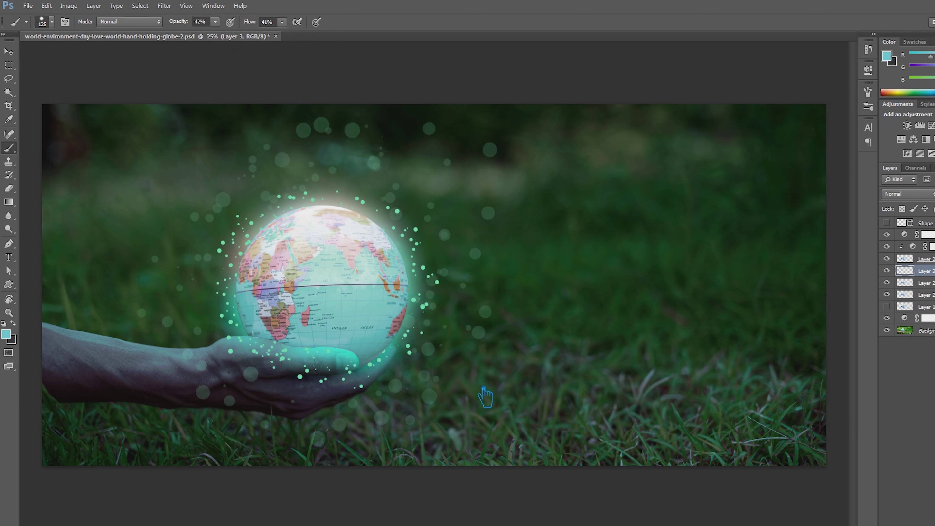
{"action": "key", "text": "ctrl+z"}
{"action": "mouse_move", "coordinate": [345, 165]}
{"action": "left_mouse_down"}
{"action": "mouse_move", "coordinate": [447, 216]}
{"action": "mouse_move", "coordinate": [442, 393]}
{"action": "mouse_move", "coordinate": [246, 432]}
{"action": "mouse_move", "coordinate": [181, 243]}
{"action": "mouse_move", "coordinate": [313, 150]}
{"action": "mouse_move", "coordinate": [353, 156]}
{"action": "left_mouse_up"}
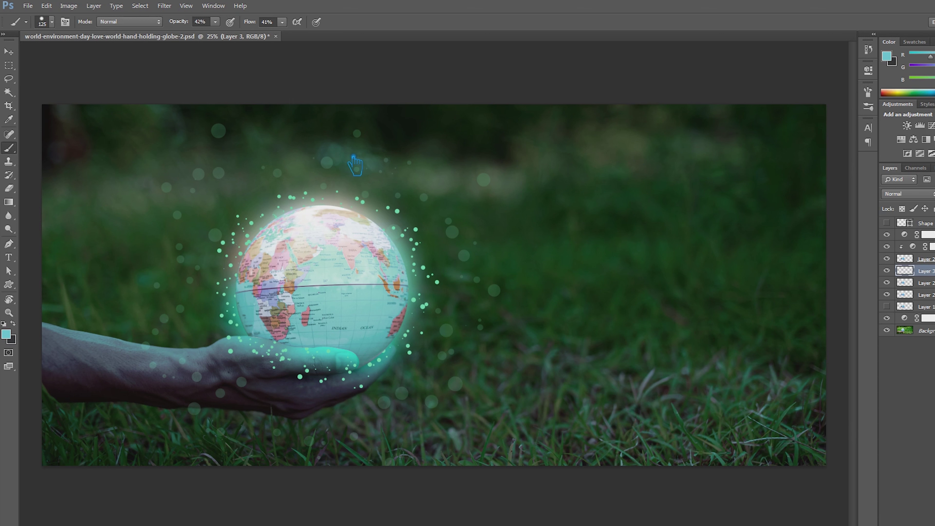
{"action": "left_click_drag", "start_coordinate": [217, 26], "coordinate": [225, 36]}
{"action": "left_click_drag", "start_coordinate": [282, 21], "coordinate": [272, 36]}
{"action": "left_click", "coordinate": [8, 52]}
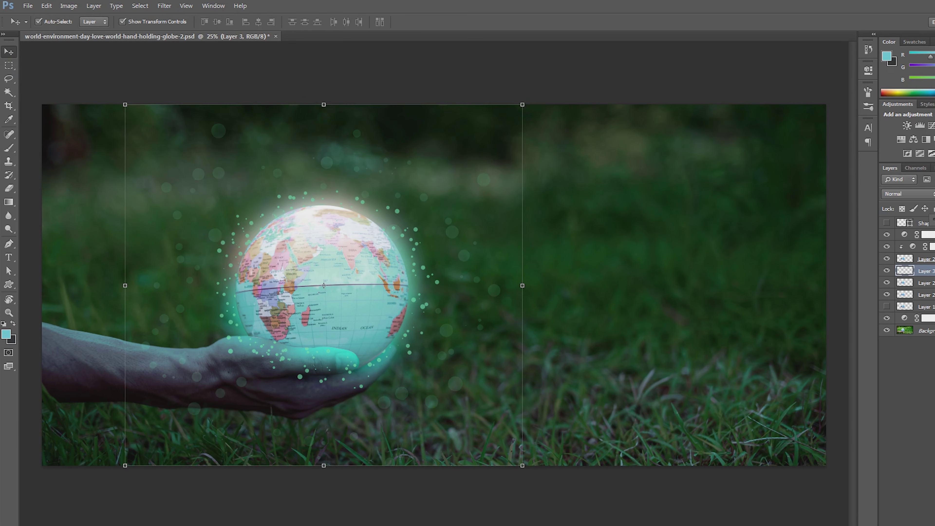
{"action": "left_click", "coordinate": [723, 455]}
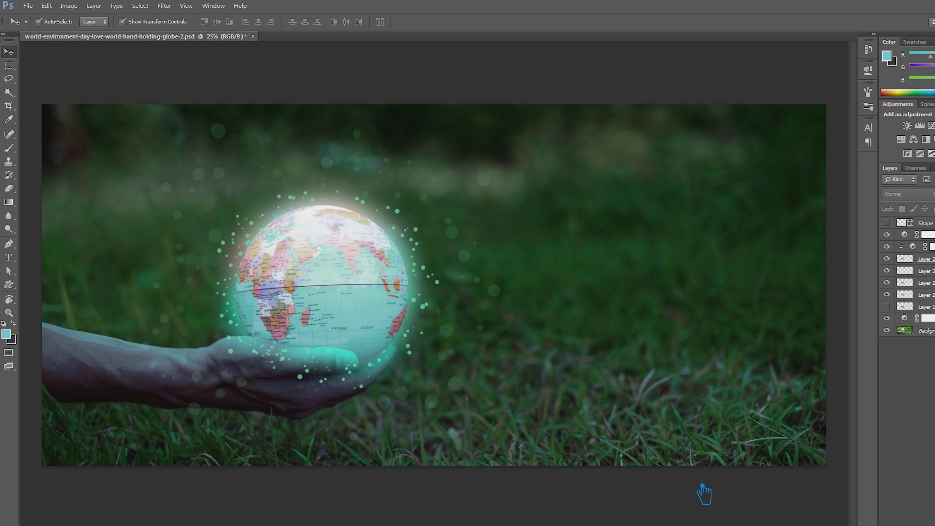
{"action": "left_click", "coordinate": [387, 331]}
{"action": "key", "text": "alt+bracketright"}
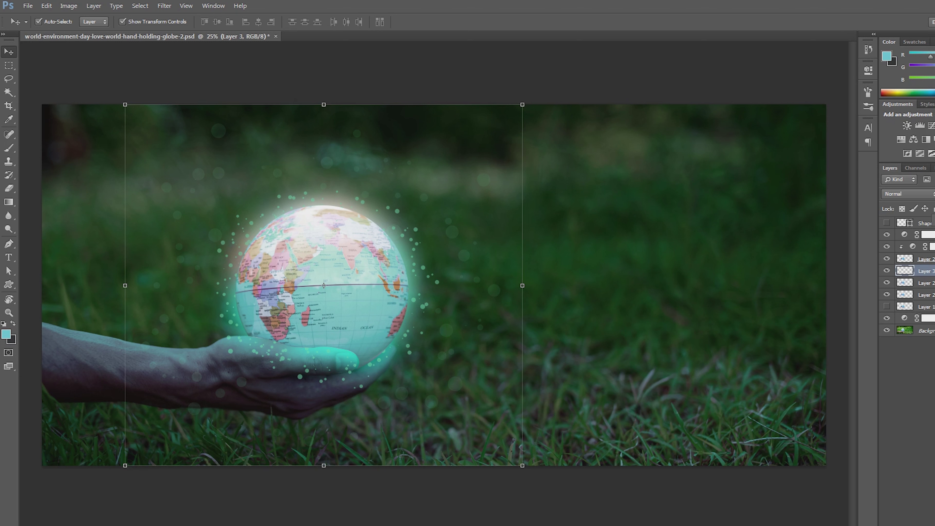
{"action": "left_click", "coordinate": [678, 516]}
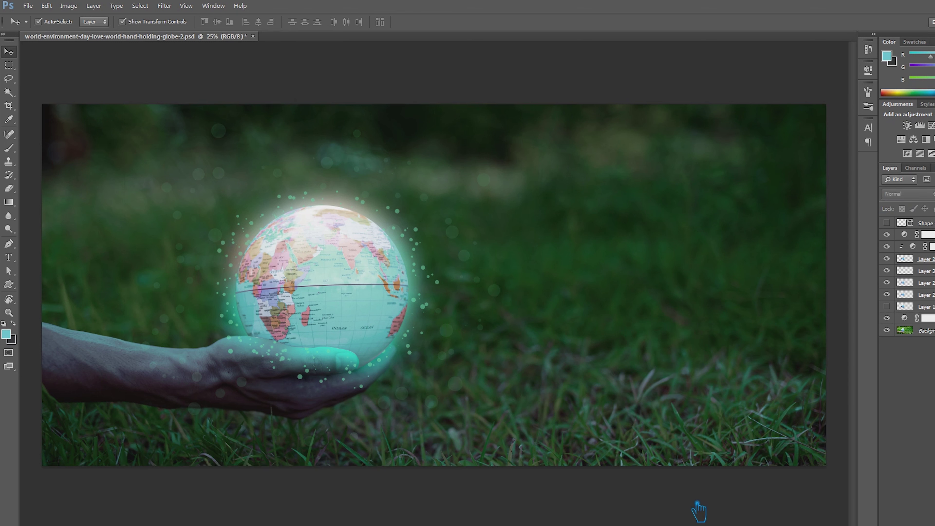
{"action": "left_click", "coordinate": [916, 322]}
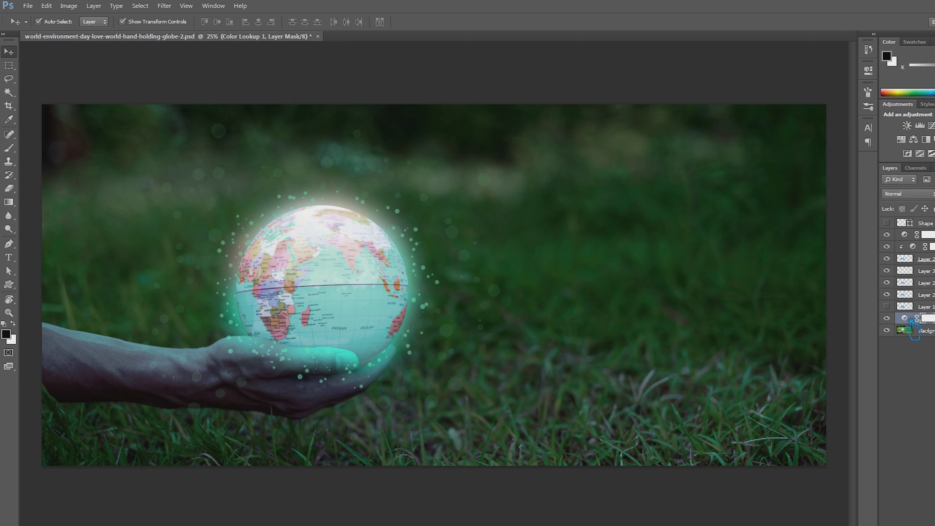
{"action": "left_click", "coordinate": [906, 194]}
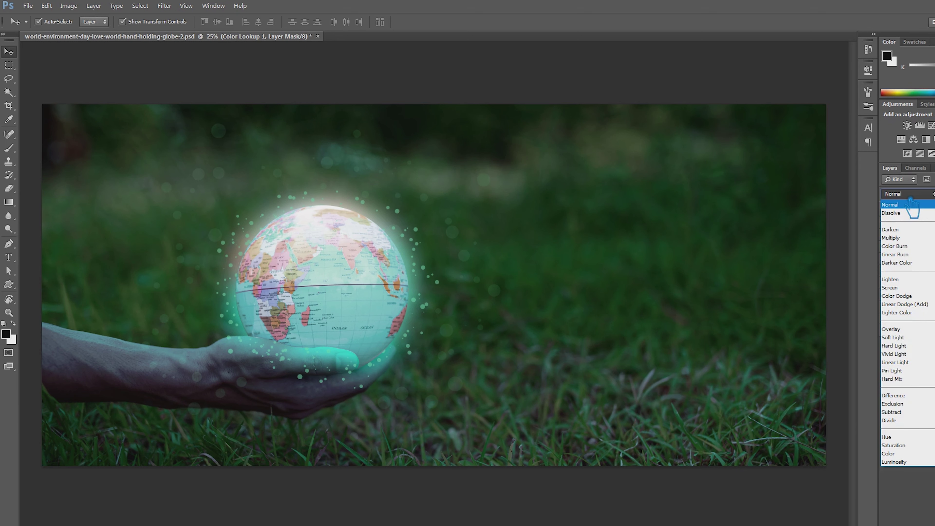
{"action": "left_click", "coordinate": [901, 200]}
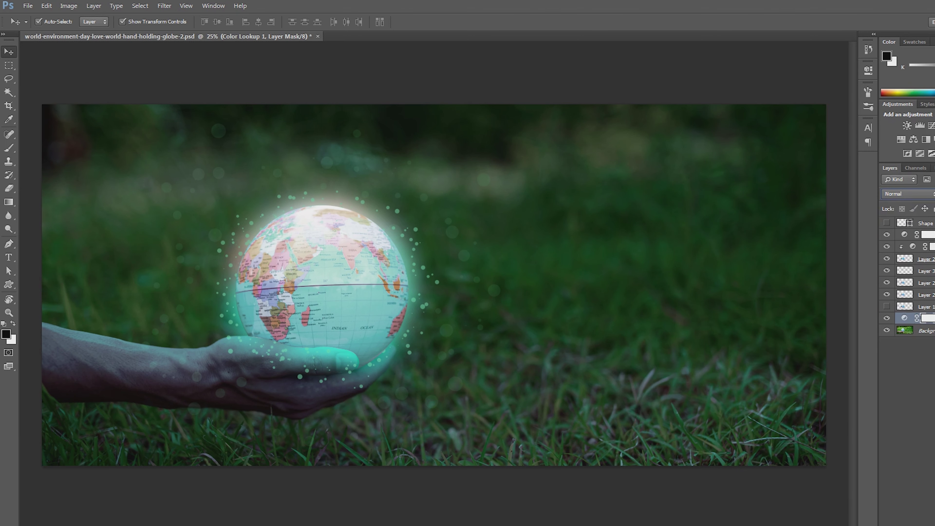
{"action": "key", "text": "Down"}
{"action": "key", "text": "Down"}
{"action": "key", "text": "Down"}
{"action": "key", "text": "Down"}
{"action": "key", "text": "Down"}
{"action": "key", "text": "Down"}
{"action": "key", "text": "Down"}
{"action": "key", "text": "Down"}
{"action": "key", "text": "Down"}
{"action": "key", "text": "Down"}
{"action": "key", "text": "Down"}
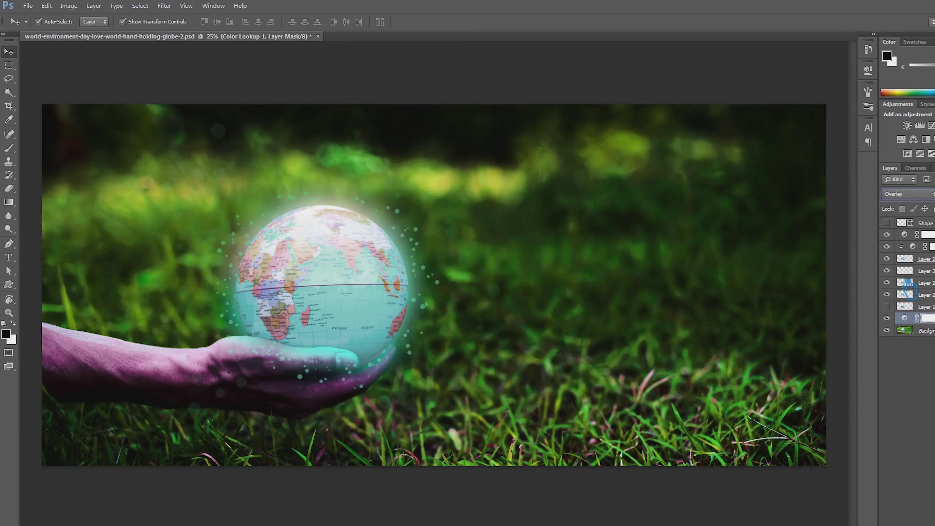
{"action": "key", "text": "Down"}
{"action": "key", "text": "Down"}
{"action": "key", "text": "Down"}
{"action": "key", "text": "Down"}
{"action": "key", "text": "Down"}
{"action": "key", "text": "Down"}
{"action": "key", "text": "Down"}
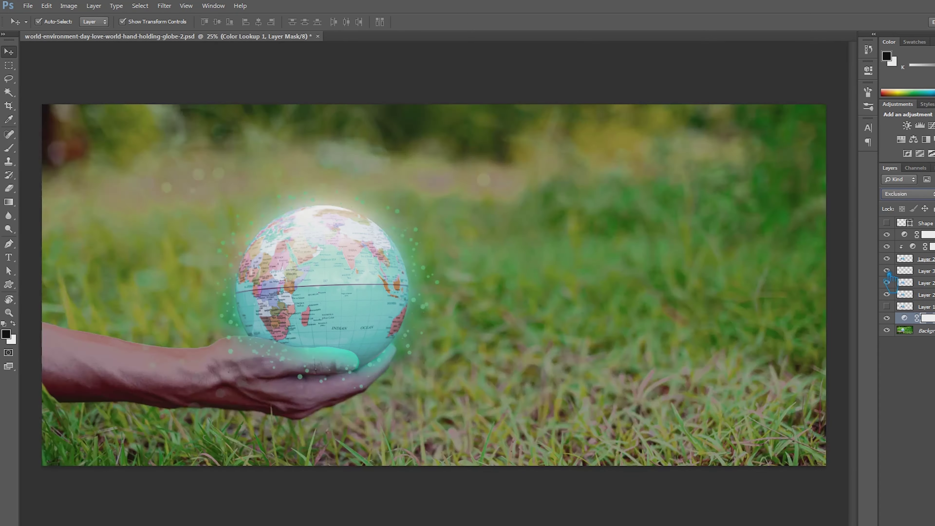
{"action": "key", "text": "Down"}
{"action": "key", "text": "Down"}
{"action": "key", "text": "Down"}
{"action": "key", "text": "Down"}
{"action": "key", "text": "Down"}
{"action": "key", "text": "Down"}
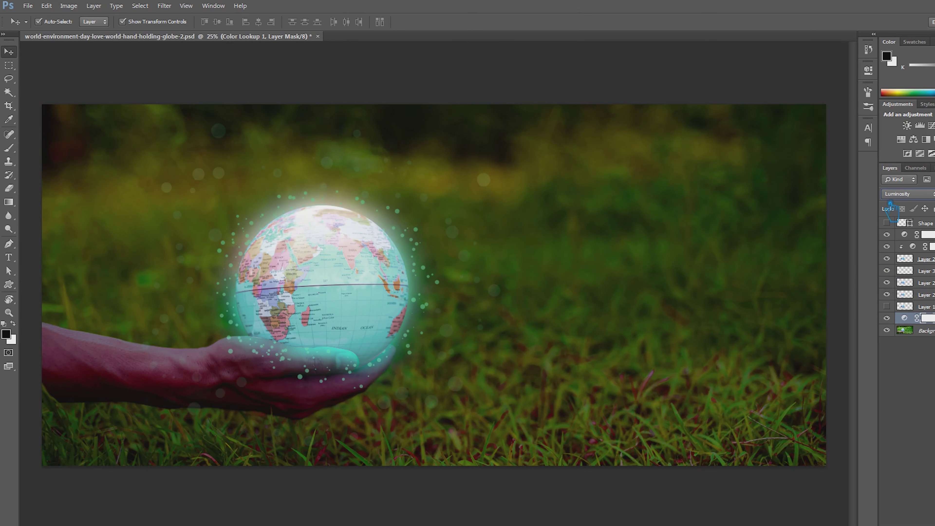
{"action": "left_click", "coordinate": [911, 196]}
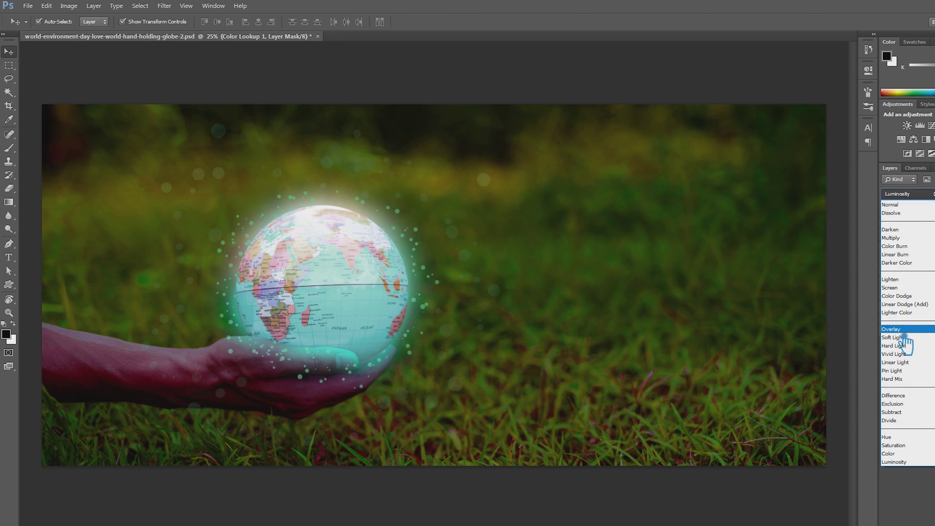
{"action": "left_click", "coordinate": [905, 335]}
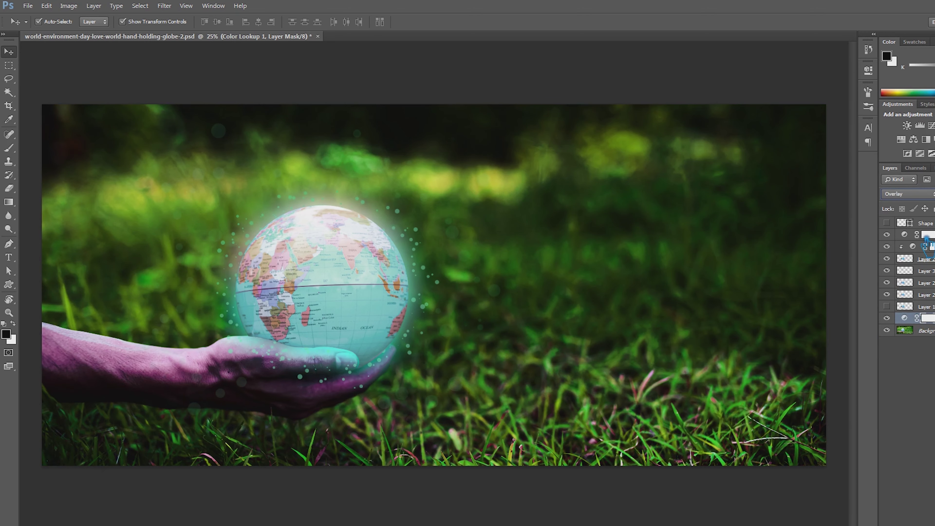
{"action": "left_click", "coordinate": [908, 194]}
{"action": "left_click", "coordinate": [909, 205]}
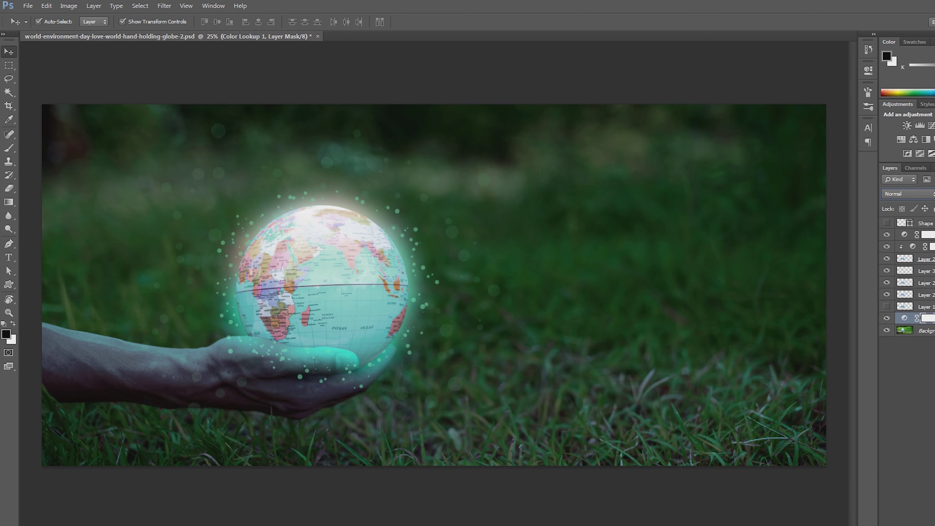
{"action": "left_click", "coordinate": [905, 318]}
Apply Moonlight.3DL in Color Lookup, then browse other 3D LUT looks such as 2Strip.look
{"action": "left_click", "coordinate": [870, 72]}
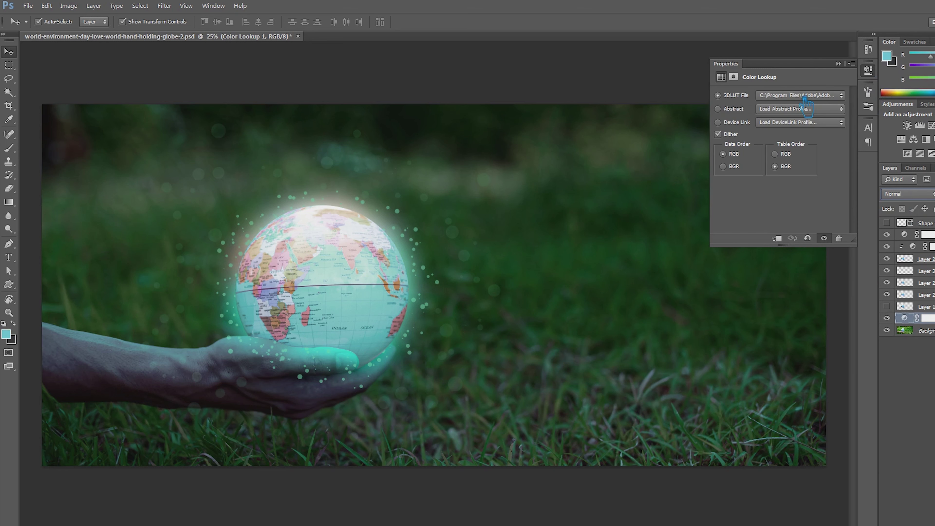
{"action": "left_click", "coordinate": [806, 101]}
{"action": "left_click", "coordinate": [840, 357]}
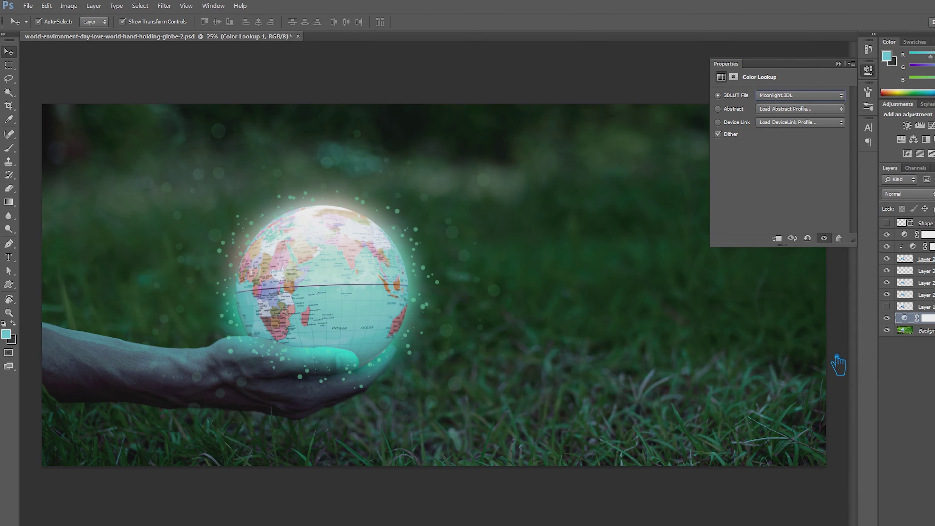
{"action": "left_click", "coordinate": [834, 97]}
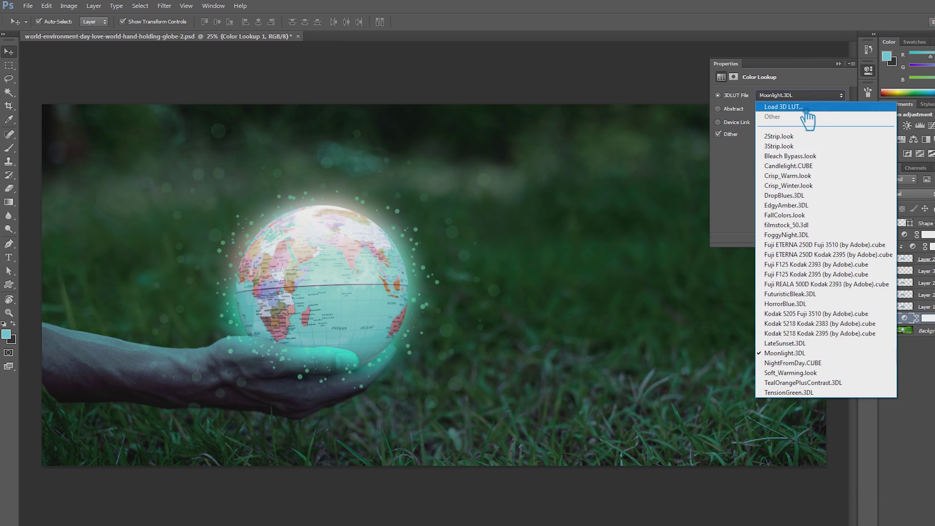
{"action": "left_click", "coordinate": [813, 149]}
{"action": "left_click", "coordinate": [803, 96]}
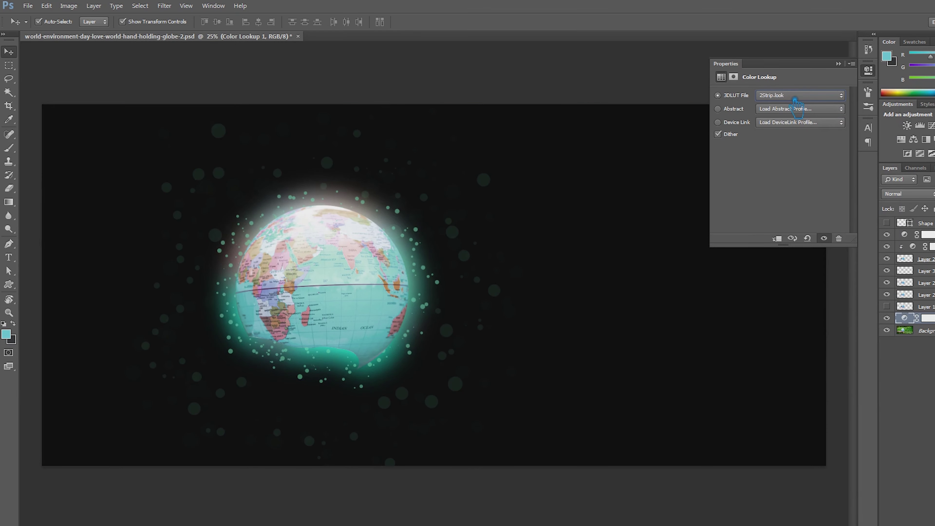
{"action": "scroll", "coordinate": [792, 97], "scroll_direction": "down", "scroll_amount": 4}
{"action": "scroll", "coordinate": [784, 97], "scroll_direction": "down", "scroll_amount": 4}
{"action": "scroll", "coordinate": [781, 96], "scroll_direction": "down", "scroll_amount": 3}
{"action": "scroll", "coordinate": [773, 96], "scroll_direction": "down", "scroll_amount": 3}
{"action": "scroll", "coordinate": [770, 96], "scroll_direction": "down", "scroll_amount": 3}
{"action": "scroll", "coordinate": [764, 95], "scroll_direction": "down", "scroll_amount": 2}
{"action": "scroll", "coordinate": [762, 97], "scroll_direction": "down", "scroll_amount": 2}
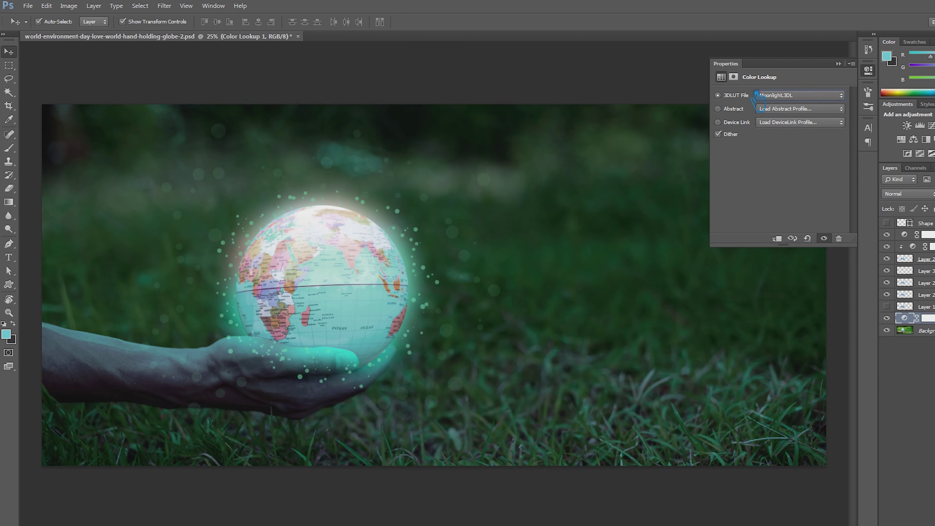
{"action": "scroll", "coordinate": [757, 98], "scroll_direction": "down", "scroll_amount": 4}
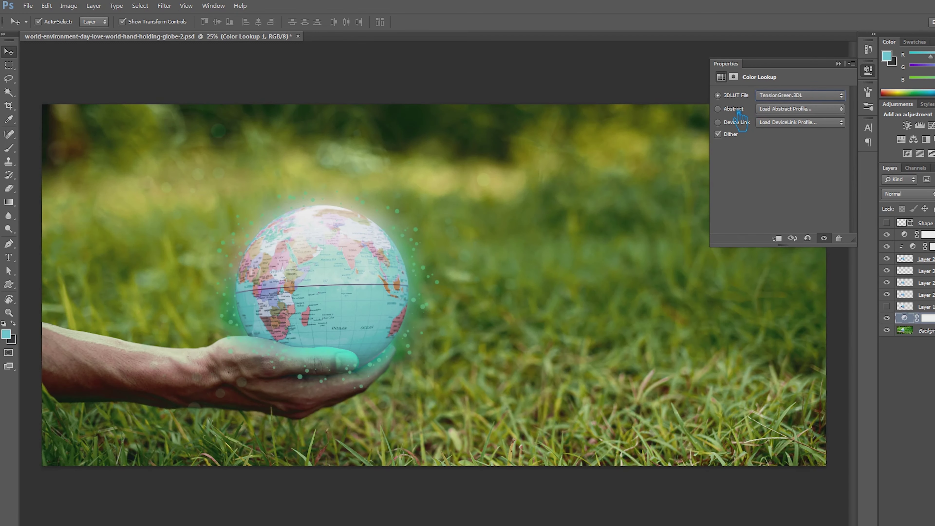
{"action": "scroll", "coordinate": [740, 120], "scroll_direction": "up", "scroll_amount": 4}
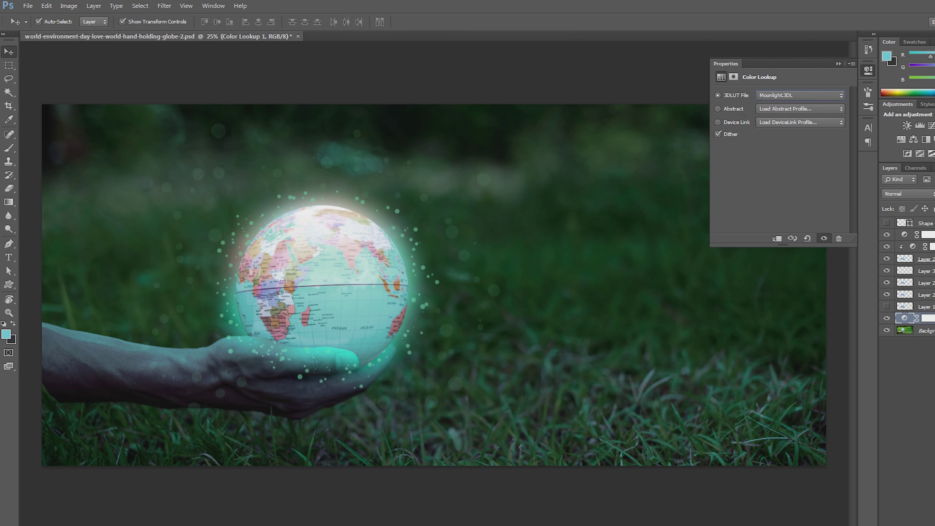
Add a Brightness/Contrast adjustment layer set to Brightness 24 and Contrast 23
{"action": "left_click", "coordinate": [838, 64]}
{"action": "left_click", "coordinate": [931, 519]}
{"action": "left_click", "coordinate": [909, 361]}
{"action": "mouse_move", "coordinate": [780, 121]}
{"action": "left_mouse_down"}
{"action": "mouse_move", "coordinate": [743, 121]}
{"action": "mouse_move", "coordinate": [855, 149]}
{"action": "left_mouse_up"}
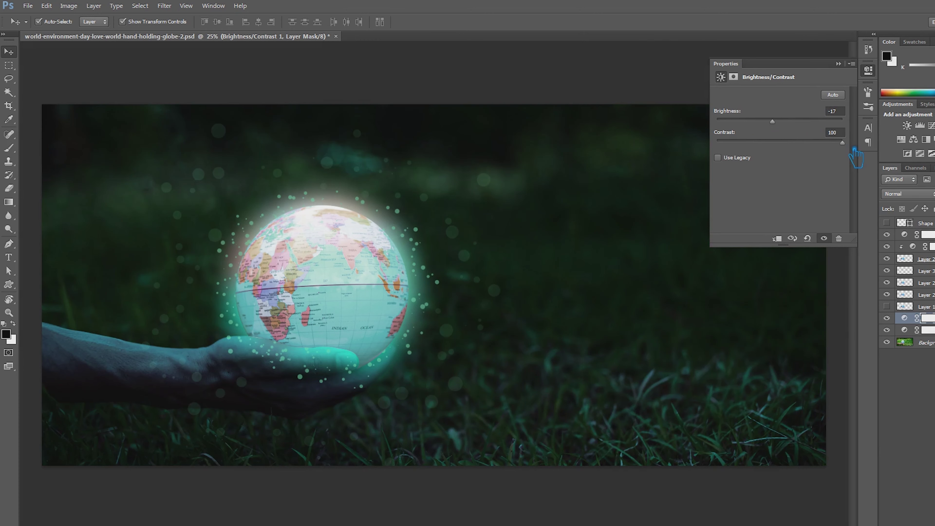
{"action": "mouse_move", "coordinate": [773, 122]}
{"action": "left_mouse_down"}
{"action": "mouse_move", "coordinate": [801, 130]}
{"action": "mouse_move", "coordinate": [803, 150]}
{"action": "left_mouse_up"}
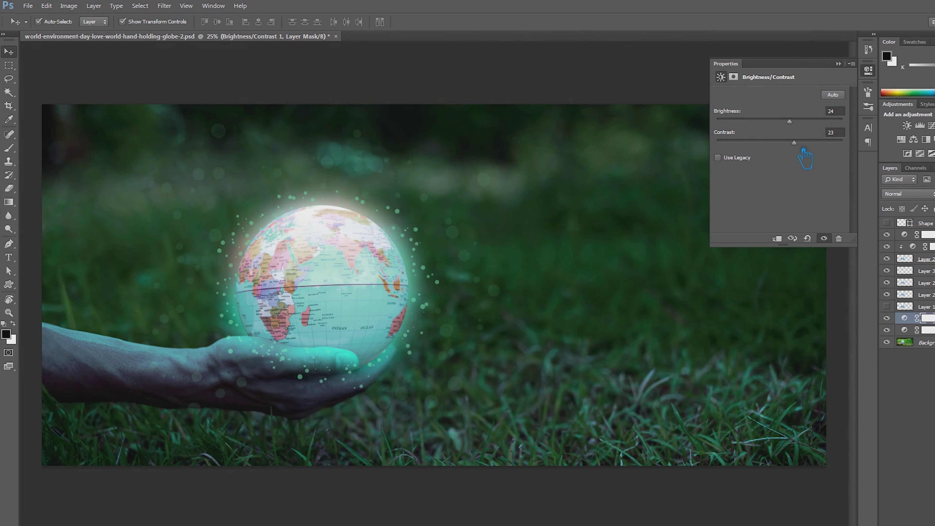
{"action": "left_click", "coordinate": [850, 70]}
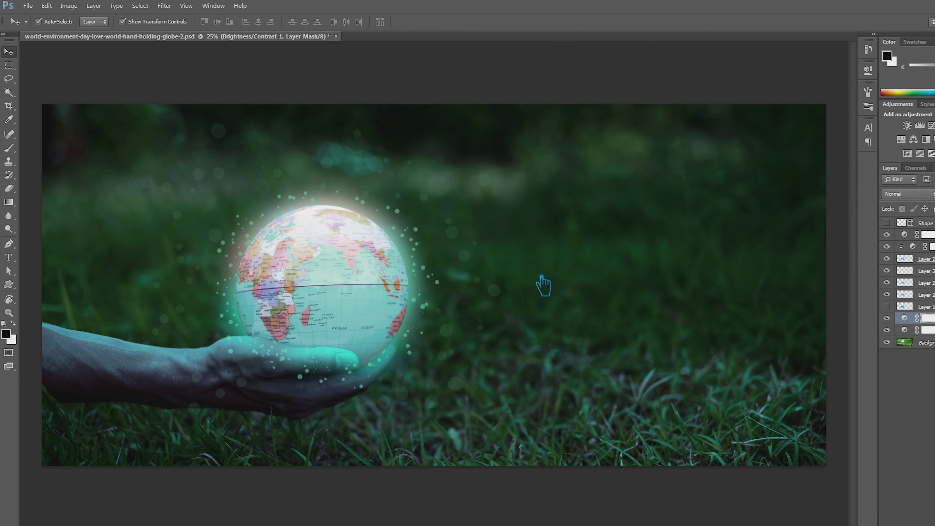
{"action": "left_click", "coordinate": [926, 271]}
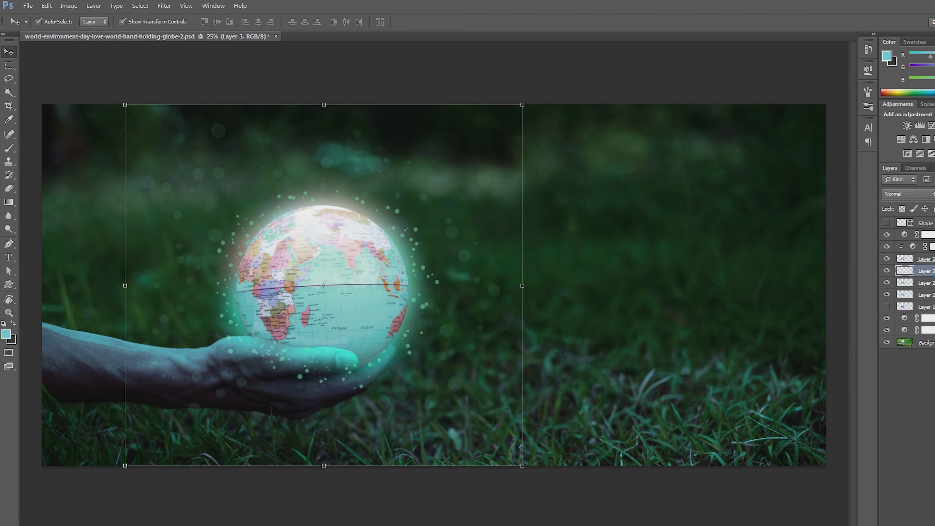
Duplicate Layer 3, hide the original, and add a mask to the copy
{"action": "key", "text": "ctrl+j"}
{"action": "left_click", "coordinate": [887, 283]}
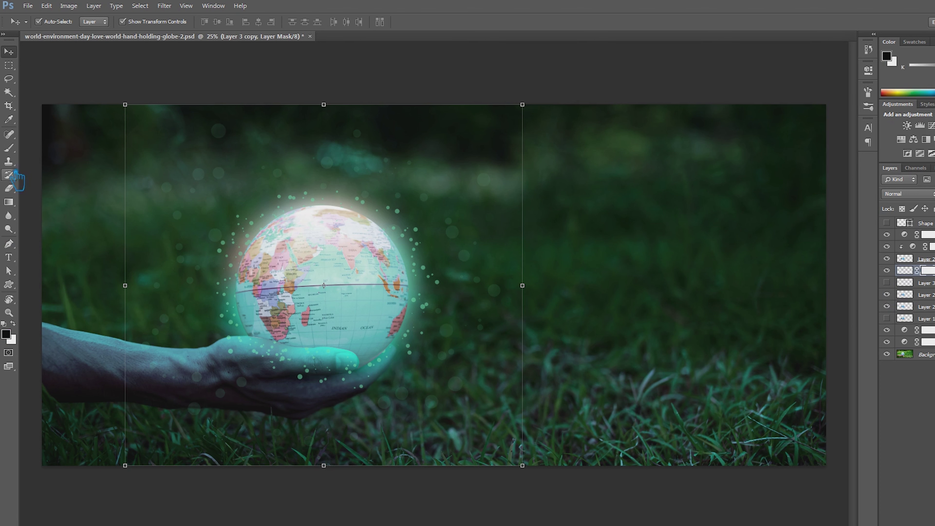
{"action": "left_click", "coordinate": [9, 147]}
Turn off brush scatter and dynamics and raise brush opacity and flow to 100%
{"action": "left_click", "coordinate": [63, 22]}
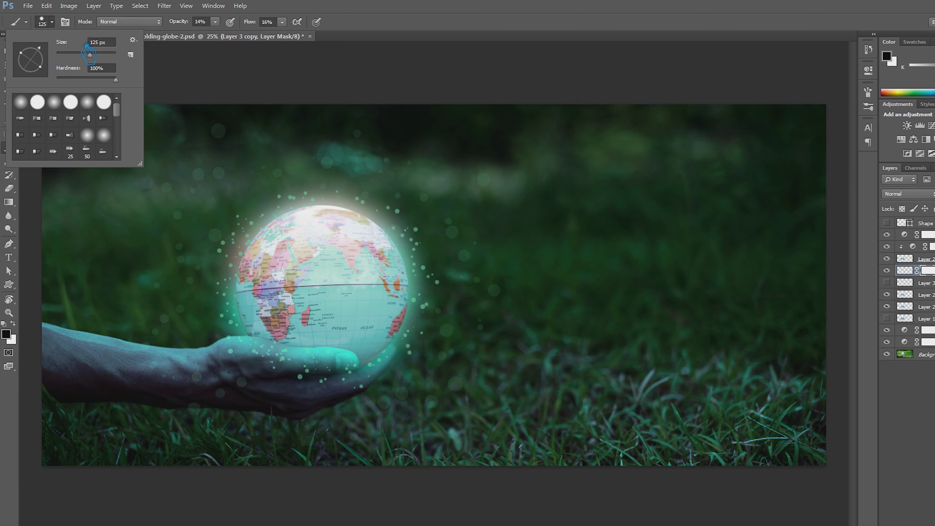
{"action": "left_click", "coordinate": [52, 22]}
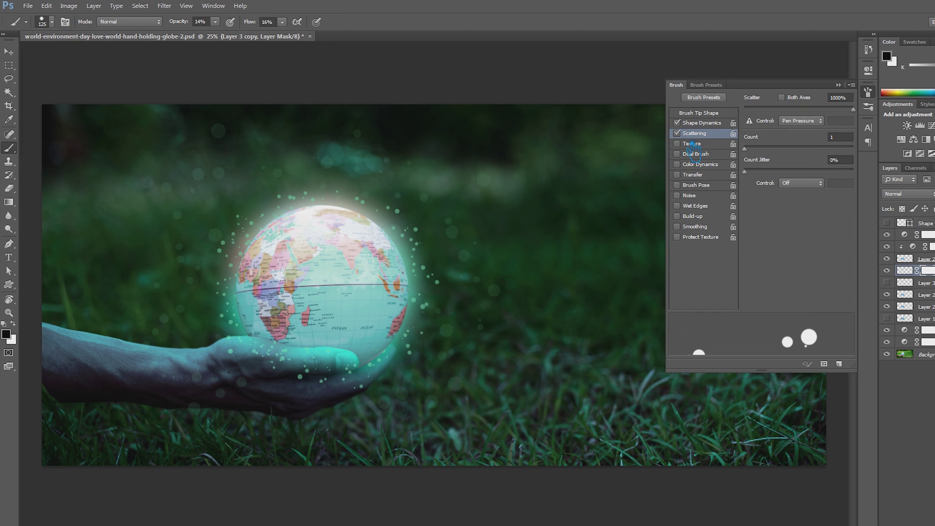
{"action": "left_click", "coordinate": [694, 133]}
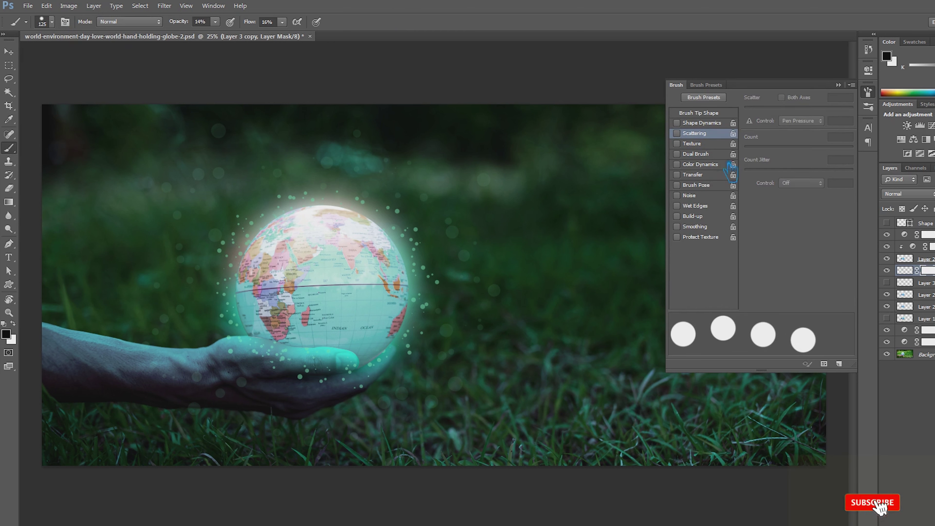
{"action": "left_click", "coordinate": [850, 92]}
{"action": "left_click", "coordinate": [51, 22]}
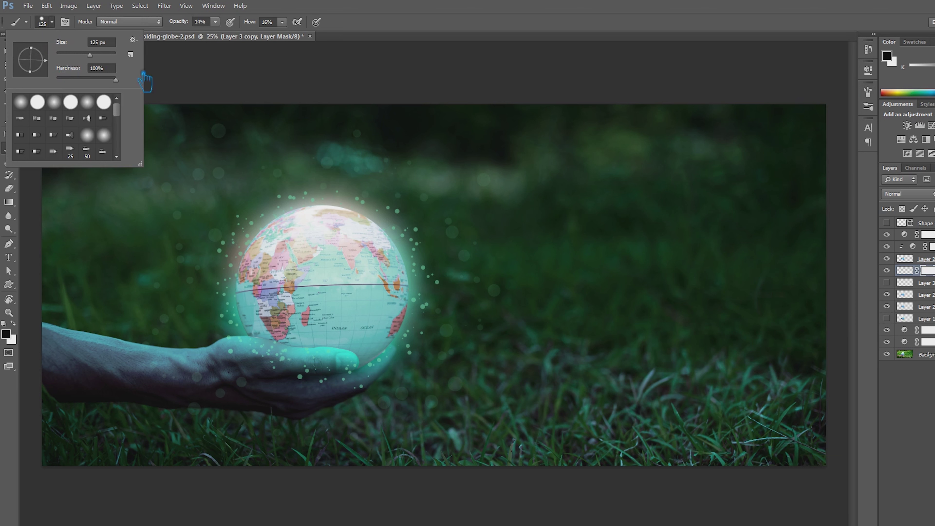
{"action": "left_click", "coordinate": [273, 61]}
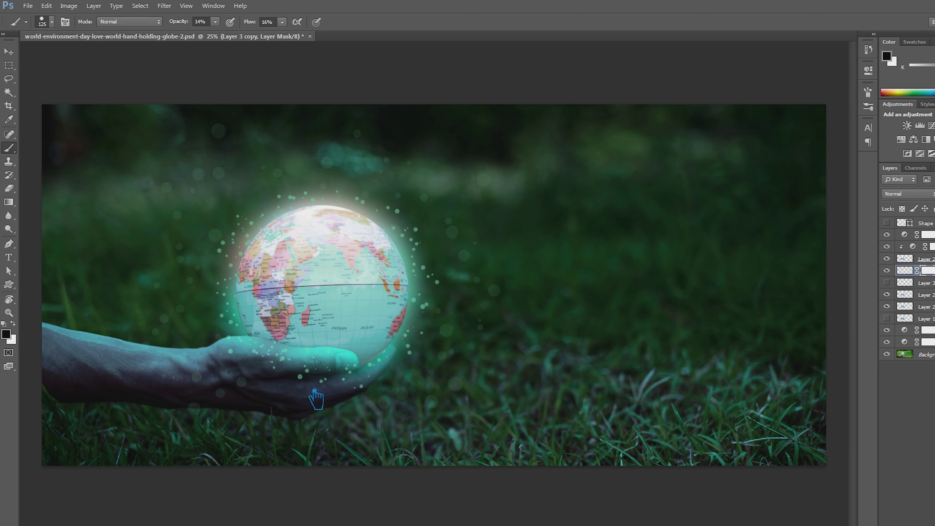
{"action": "left_click", "coordinate": [215, 22]}
{"action": "left_click_drag", "start_coordinate": [222, 33], "coordinate": [350, 36]}
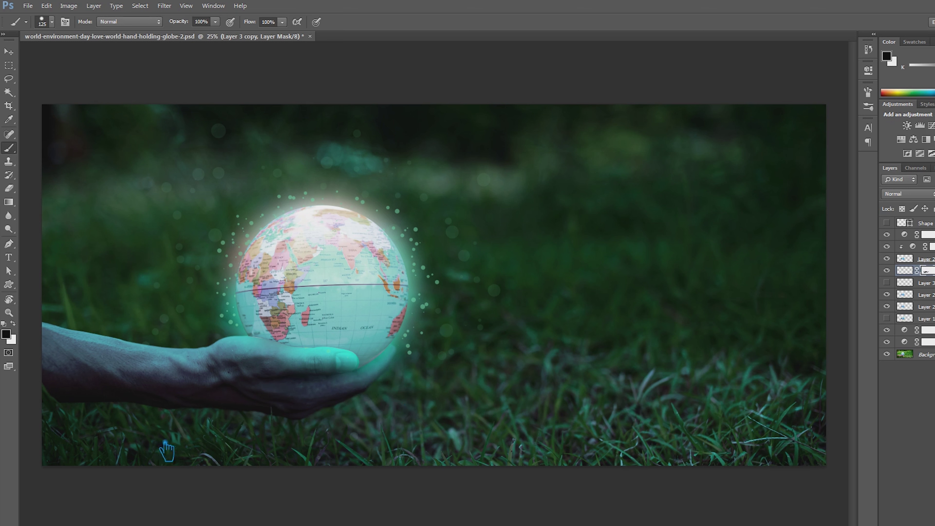
Switch to the Move tool and select the Color Lookup 1 adjustment layer
{"action": "key", "text": "v"}
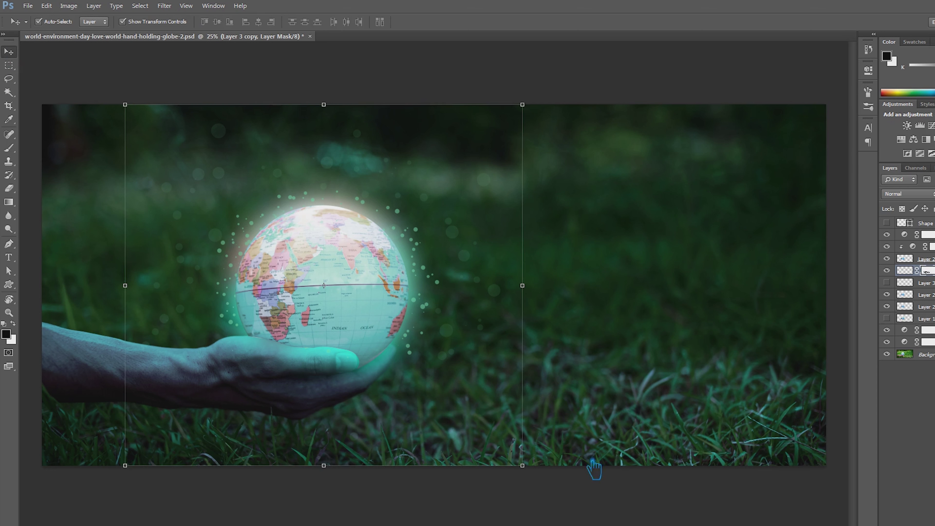
{"action": "left_click", "coordinate": [594, 454]}
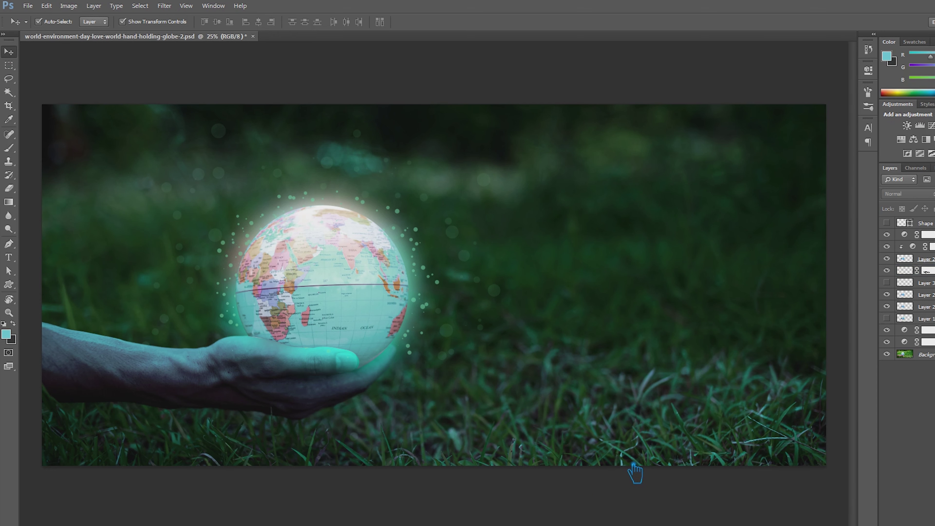
{"action": "left_click", "coordinate": [927, 342]}
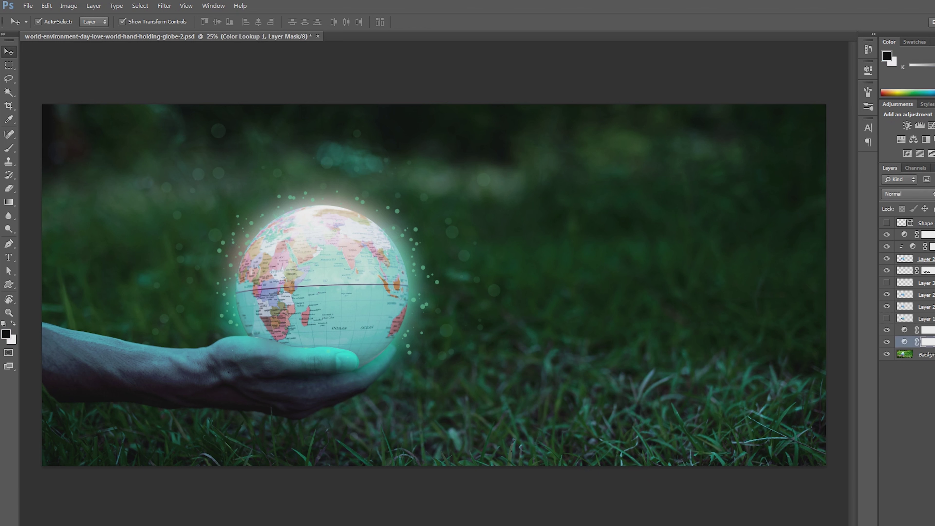
{"action": "left_click", "coordinate": [905, 342]}
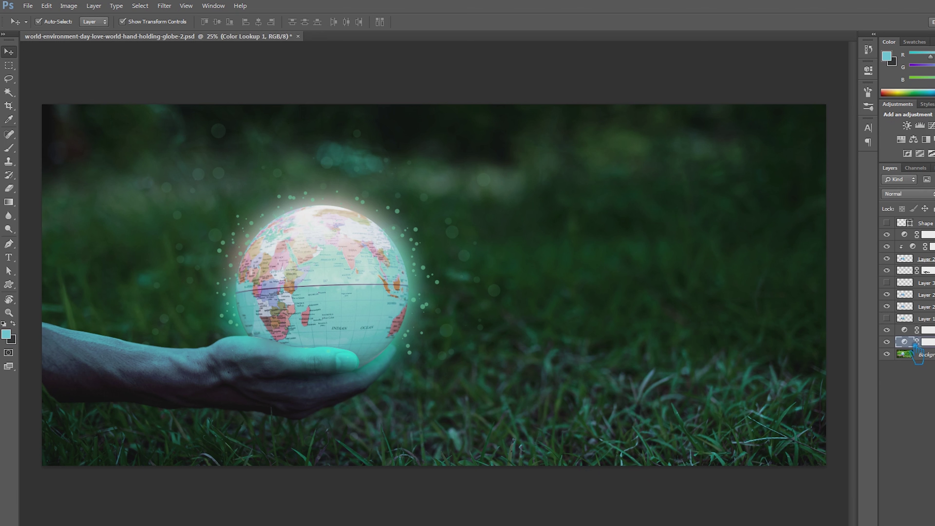
Step through other 3D LUT looks like Candlelight, then reselect Moonlight.3DL
{"action": "left_click", "coordinate": [868, 70]}
{"action": "left_click", "coordinate": [799, 95]}
{"action": "left_click", "coordinate": [799, 111]}
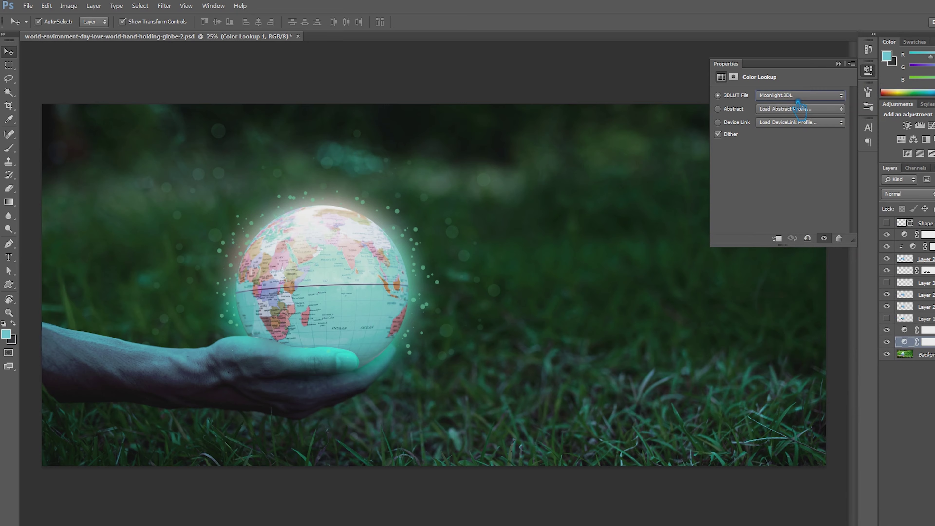
{"action": "key", "text": "Up"}
{"action": "key", "text": "Up"}
{"action": "key", "text": "Up"}
{"action": "key", "text": "Up"}
{"action": "key", "text": "Up"}
{"action": "key", "text": "Up"}
{"action": "key", "text": "Up"}
{"action": "key", "text": "Up"}
{"action": "key", "text": "Up"}
{"action": "key", "text": "Up"}
{"action": "key", "text": "Up"}
{"action": "key", "text": "Up"}
{"action": "key", "text": "Up"}
{"action": "key", "text": "Up"}
{"action": "key", "text": "Up"}
{"action": "key", "text": "Up"}
{"action": "key", "text": "Up"}
{"action": "key", "text": "Up"}
{"action": "key", "text": "Up"}
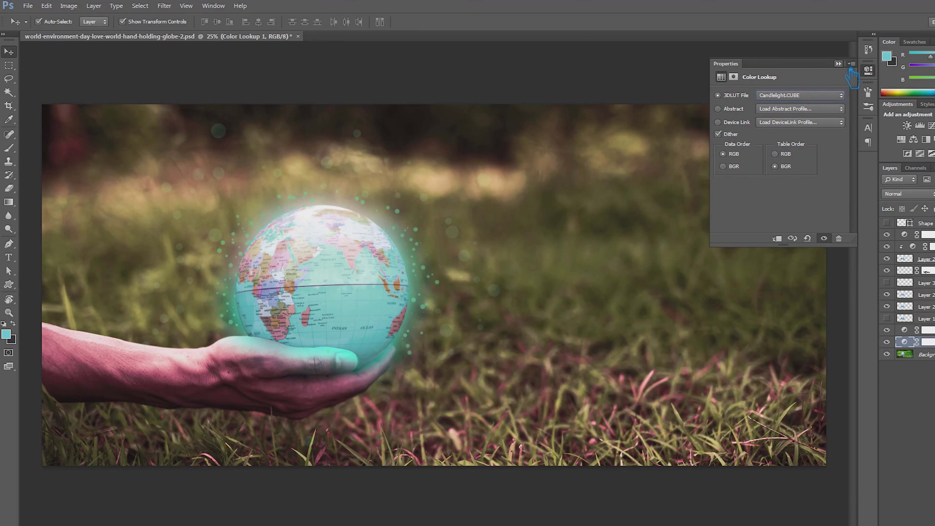
{"action": "left_click", "coordinate": [810, 95]}
{"action": "left_click", "coordinate": [825, 364]}
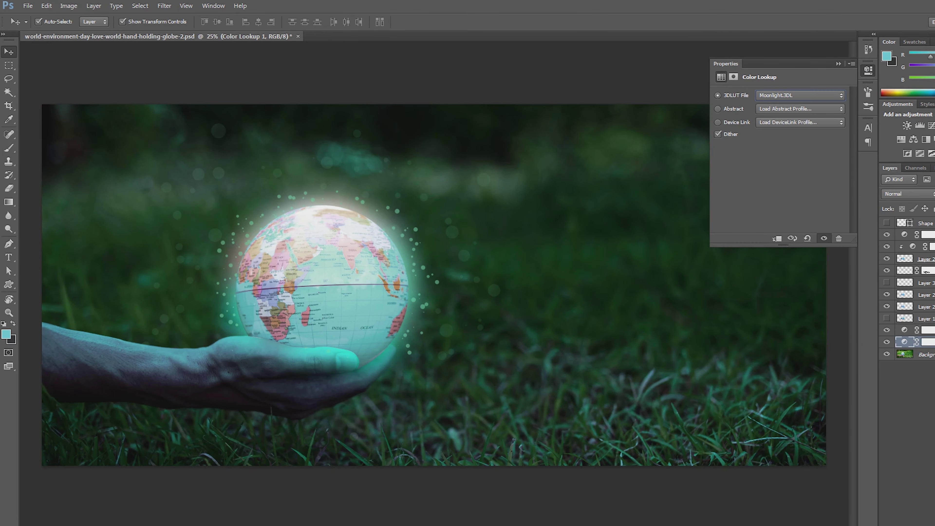
Set Hue/Saturation 1 to Hue +45 and Lightness -7 to tint the globe blue
{"action": "left_click", "coordinate": [931, 246]}
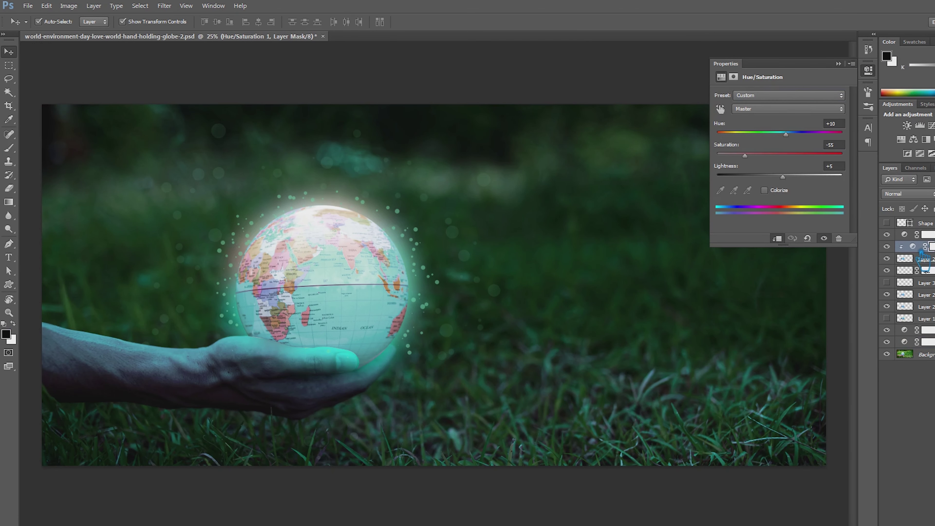
{"action": "left_click", "coordinate": [914, 246]}
{"action": "mouse_move", "coordinate": [786, 133]}
{"action": "left_mouse_down"}
{"action": "mouse_move", "coordinate": [822, 134]}
{"action": "mouse_move", "coordinate": [751, 133]}
{"action": "left_mouse_up"}
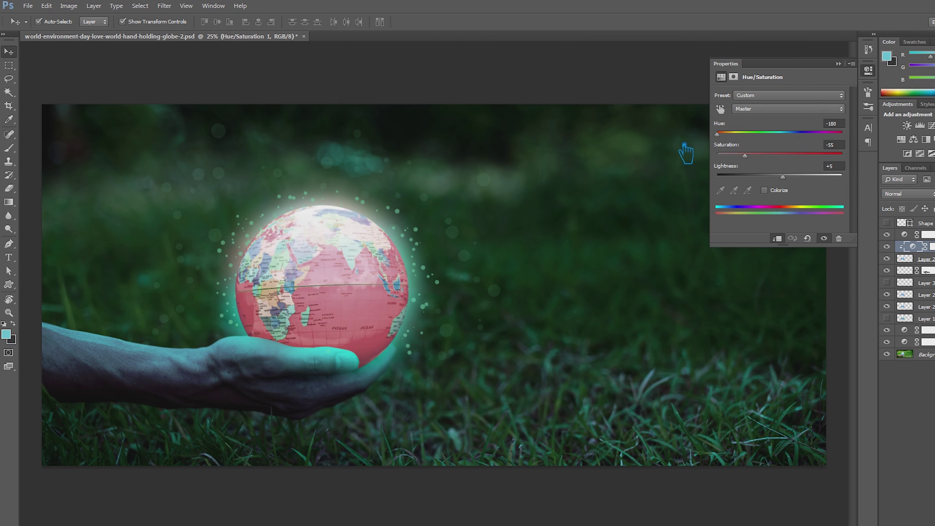
{"action": "mouse_move", "coordinate": [751, 134]}
{"action": "left_mouse_down"}
{"action": "mouse_move", "coordinate": [825, 151]}
{"action": "mouse_move", "coordinate": [800, 149]}
{"action": "left_mouse_up"}
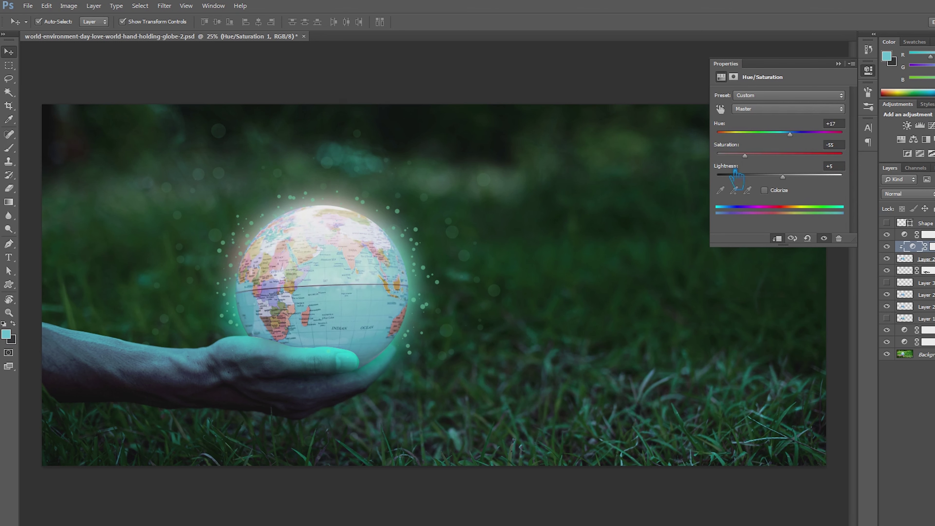
{"action": "left_click_drag", "start_coordinate": [790, 181], "coordinate": [786, 182]}
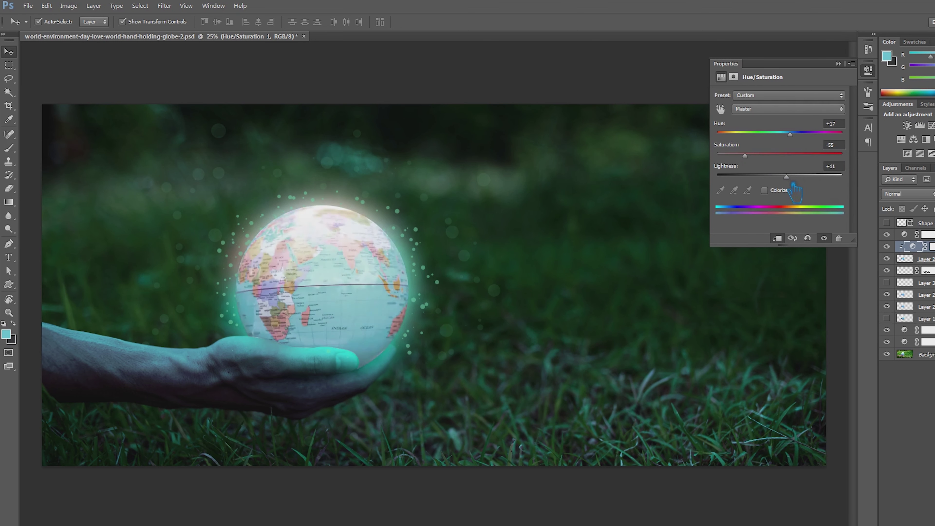
{"action": "left_click_drag", "start_coordinate": [783, 137], "coordinate": [819, 149]}
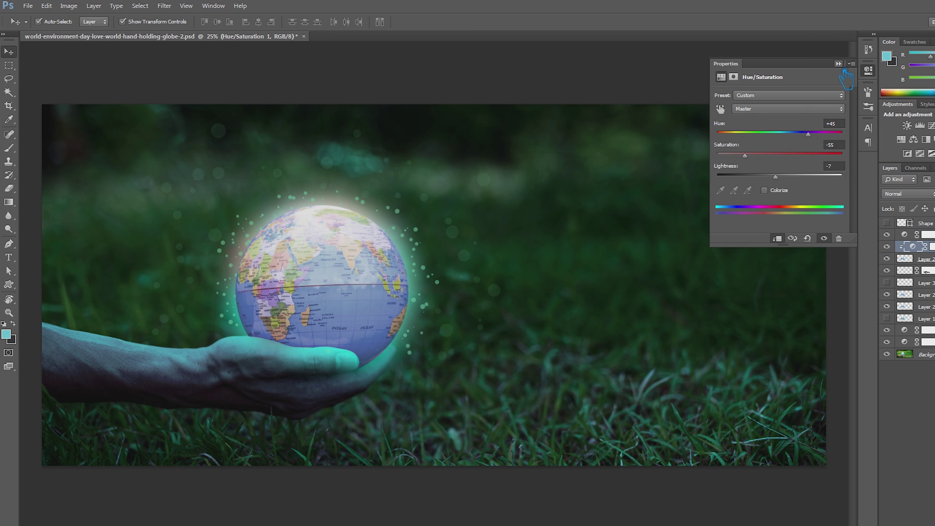
{"action": "left_click", "coordinate": [840, 64]}
Toggle the Brightness/Contrast layer off and on to compare its effect
{"action": "left_click", "coordinate": [928, 330]}
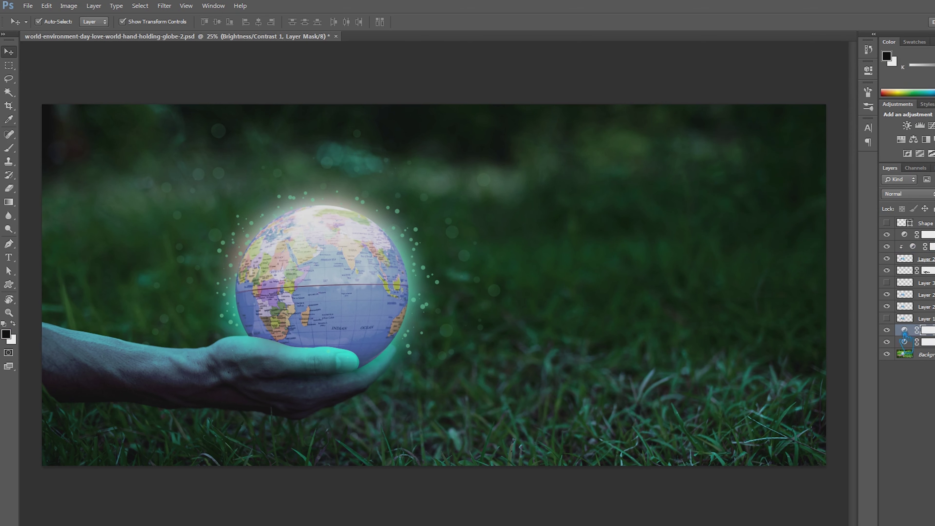
{"action": "left_click", "coordinate": [887, 330]}
{"action": "left_click", "coordinate": [887, 329]}
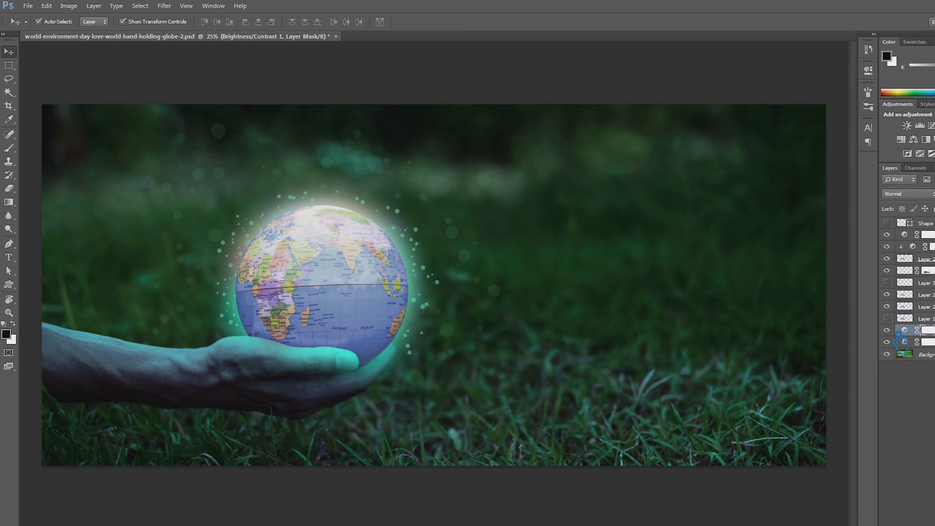